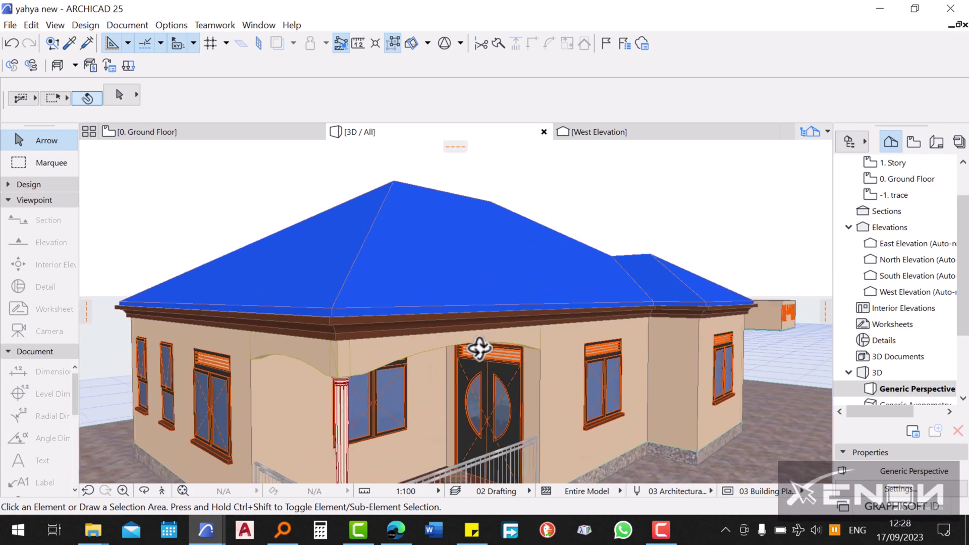
scroll(334, 335, up, 3)
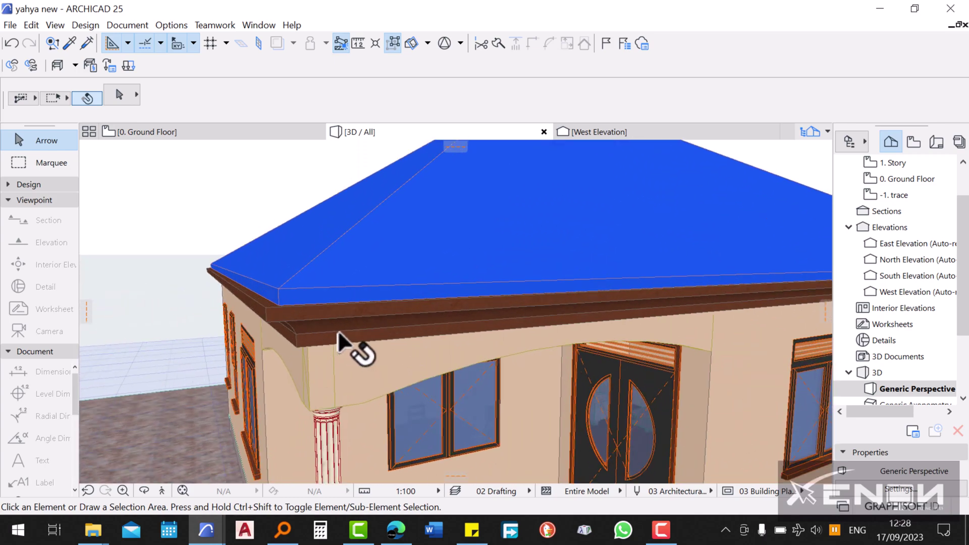
scroll(323, 368, up, 4)
drag(371, 366, 326, 363)
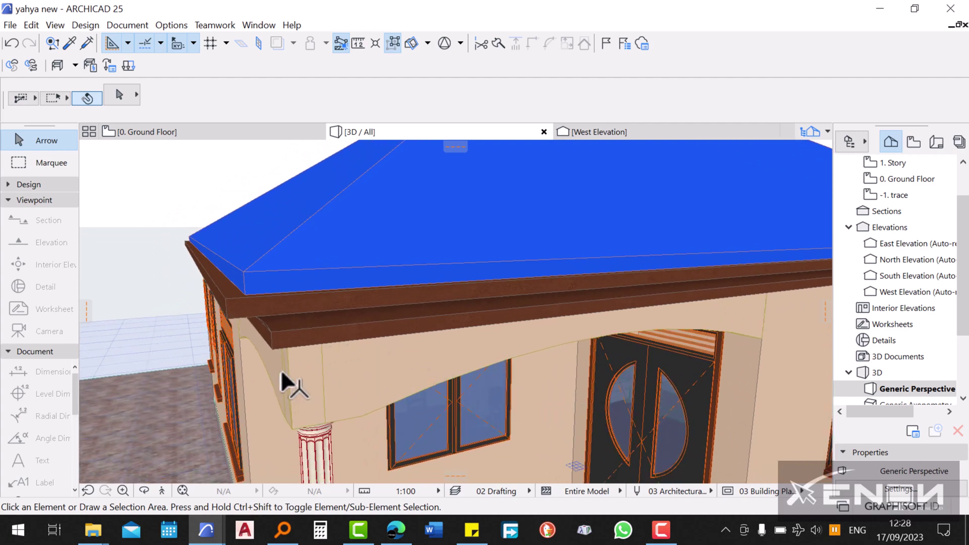
drag(280, 372, 355, 352)
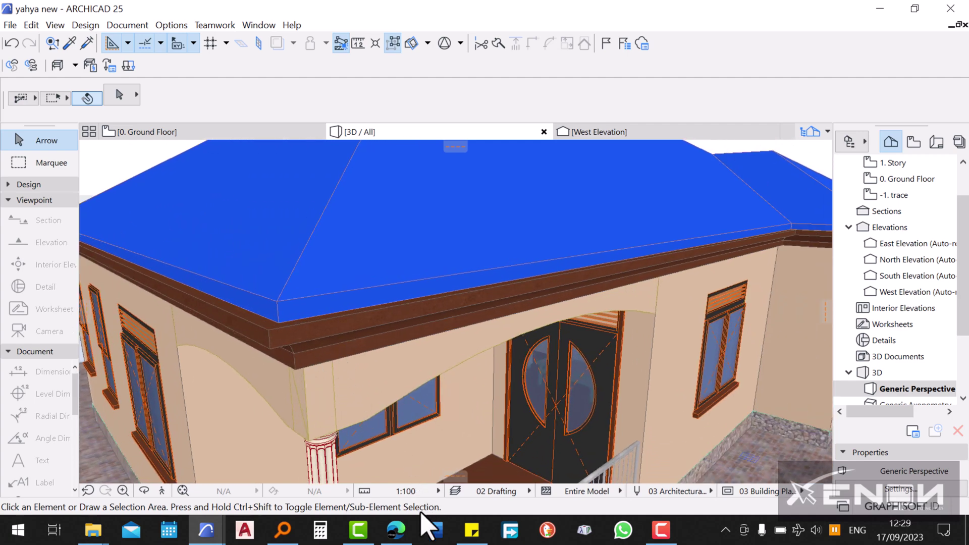
Step: In the Untitled project, draw a closed L-shaped chain of walls on the Ground Floor plan, its lower leg about 8700 mm wide
click(206, 530)
click(165, 487)
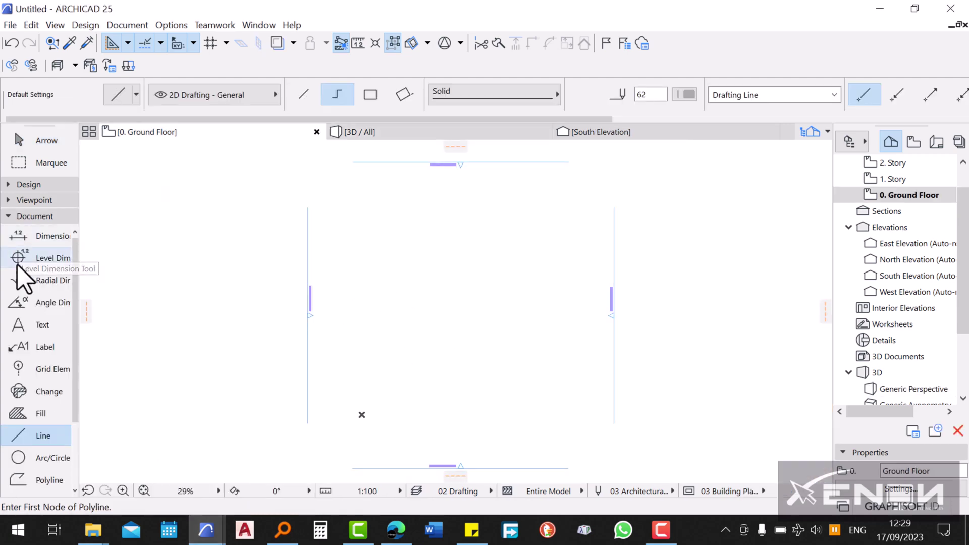
click(20, 185)
click(39, 206)
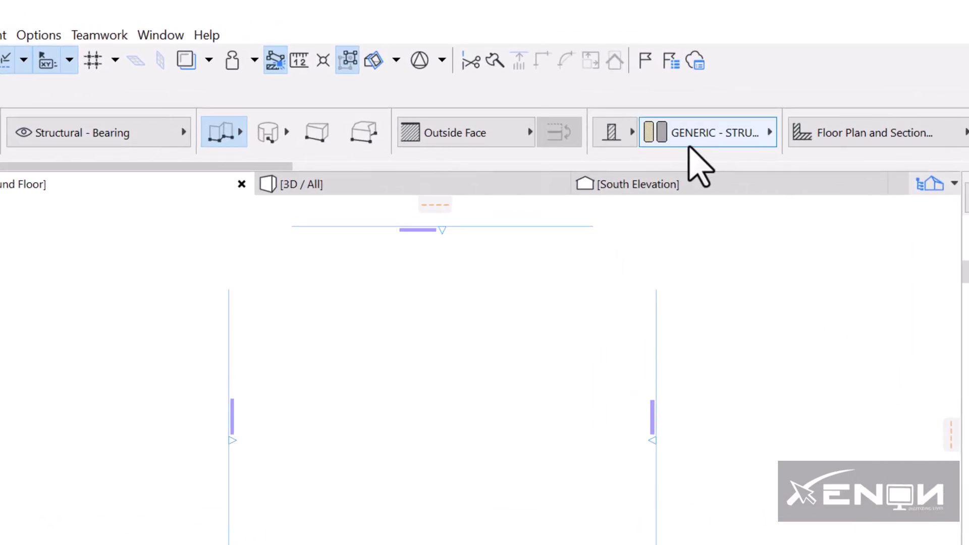
scroll(688, 148, right, 8)
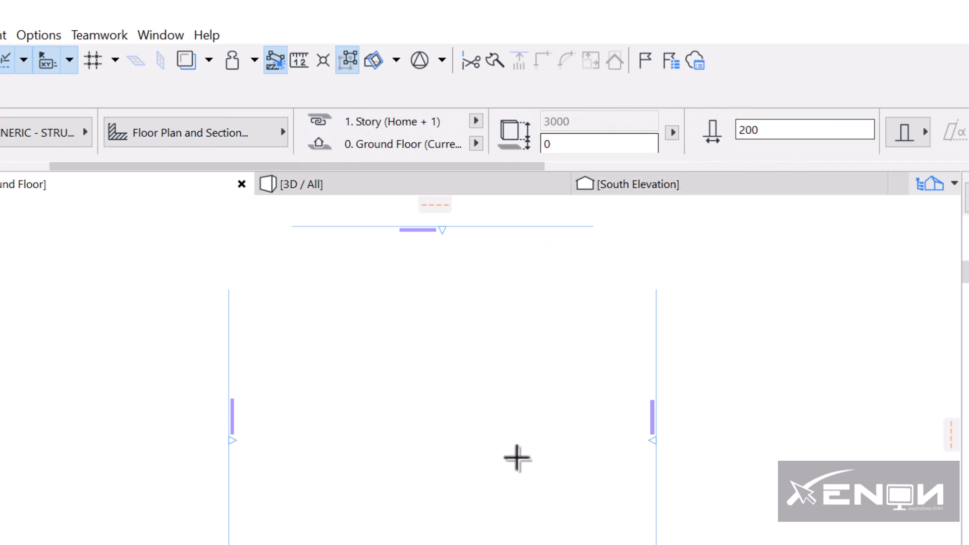
click(526, 358)
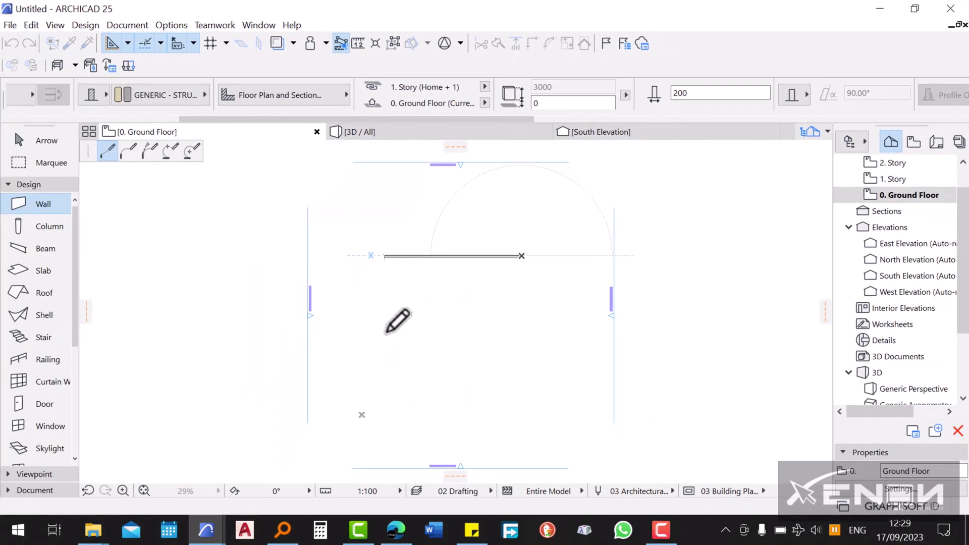
click(387, 331)
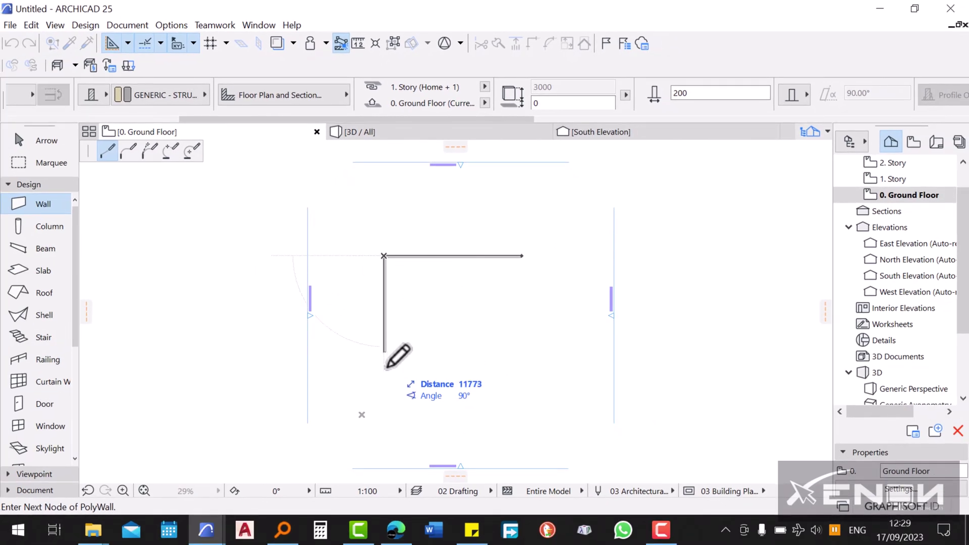
click(399, 379)
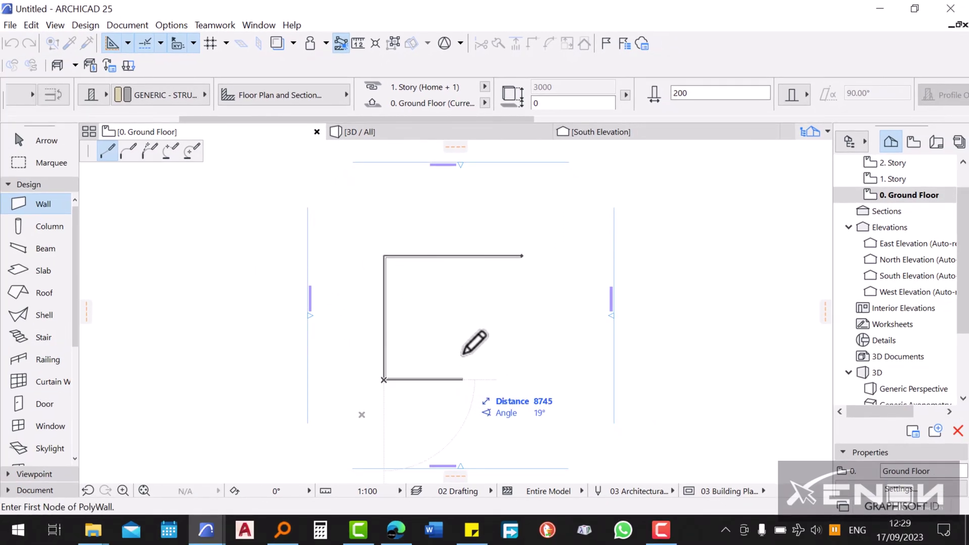
click(462, 376)
click(512, 290)
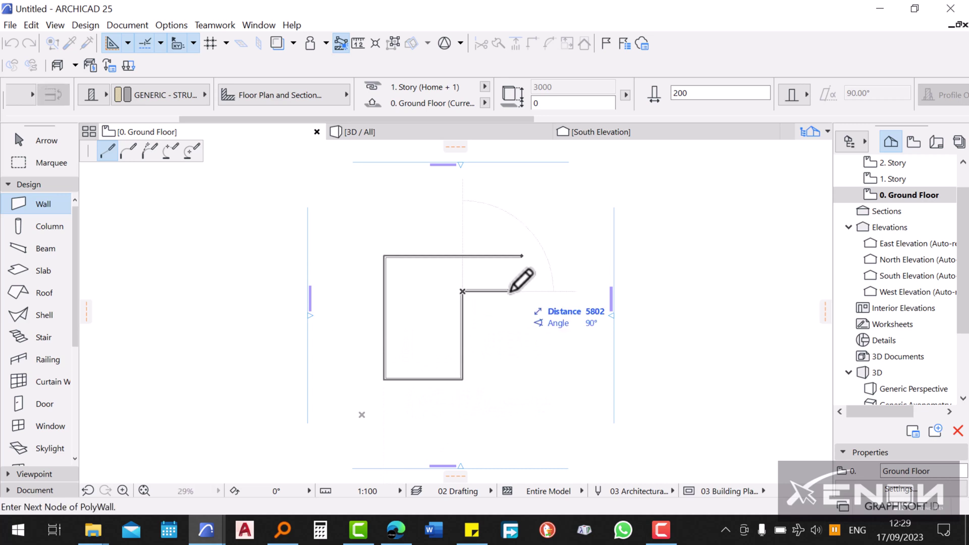
click(523, 257)
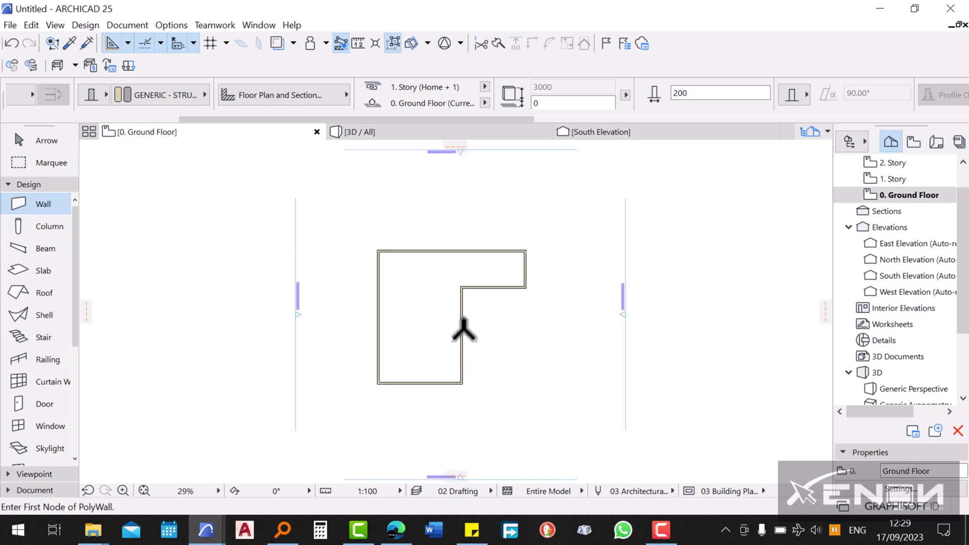
Step: Inspect the L-shaped walls in 3D from different sides, and return to the Ground Floor plan
click(408, 133)
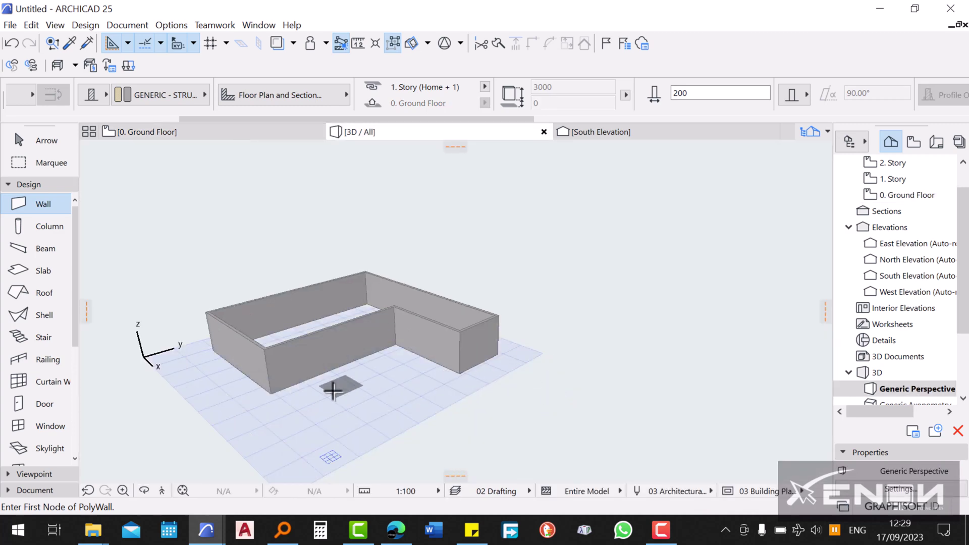
scroll(353, 389, up, 5)
middle_drag(303, 392, 462, 399)
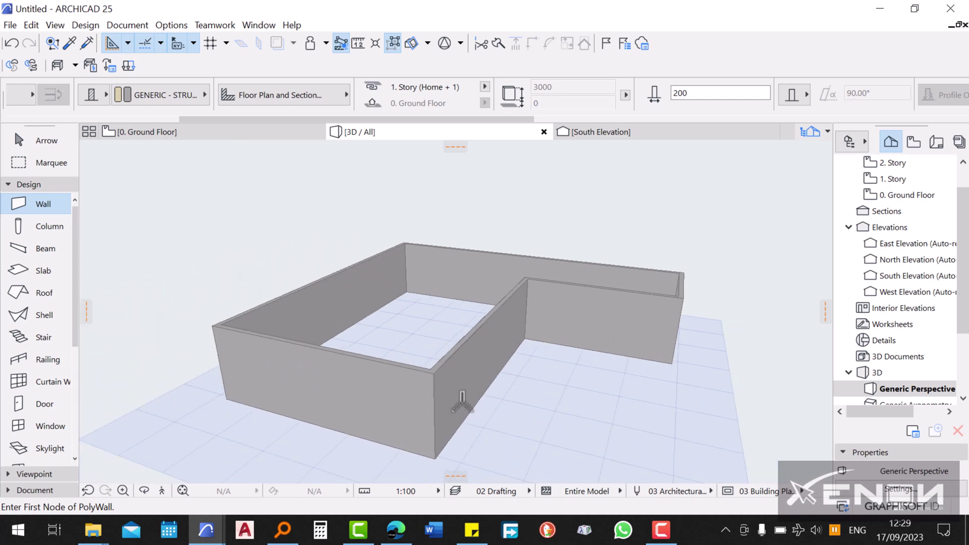
scroll(462, 401, down, 3)
shift+middle_drag(385, 400, 562, 372)
click(265, 134)
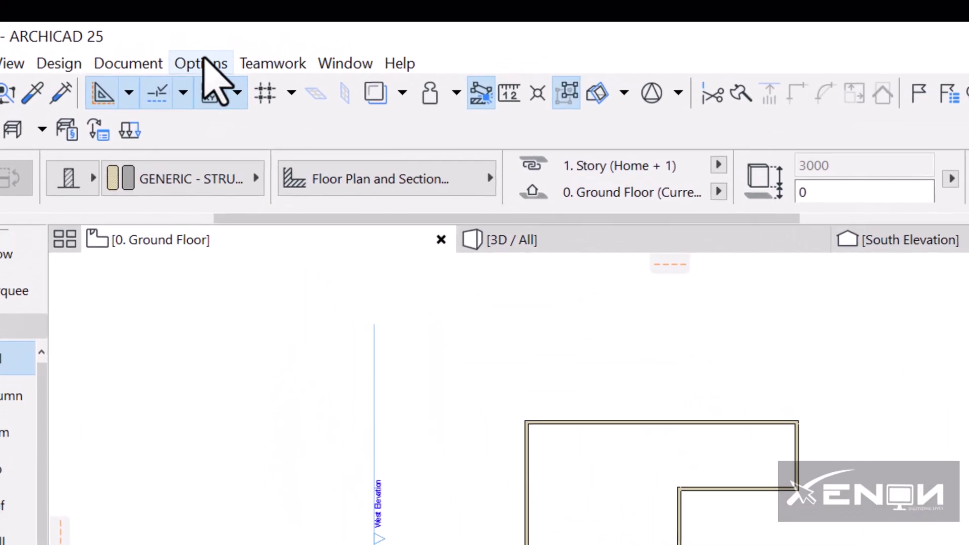
Step: Open the Profile Manager and start creating a new profile
click(172, 26)
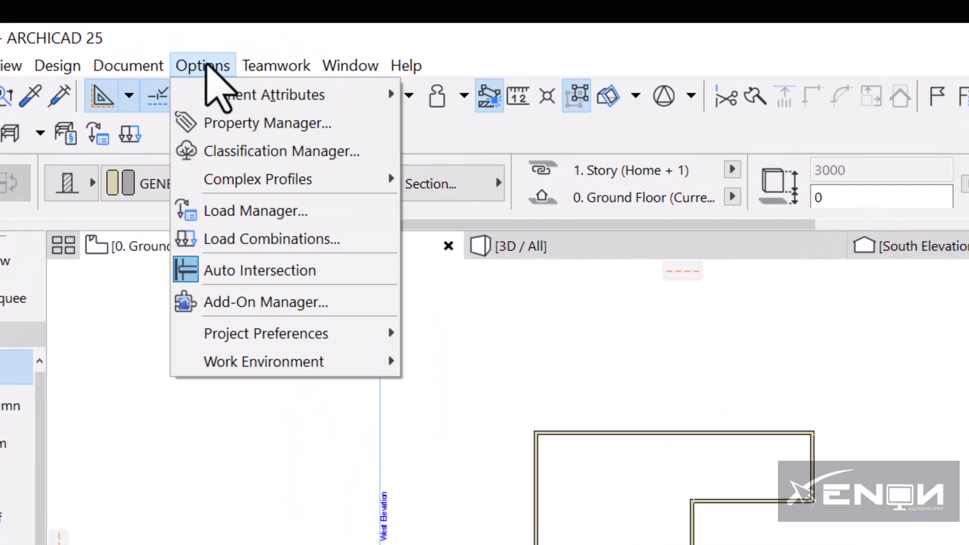
mouse_move(203, 66)
mouse_move(282, 95)
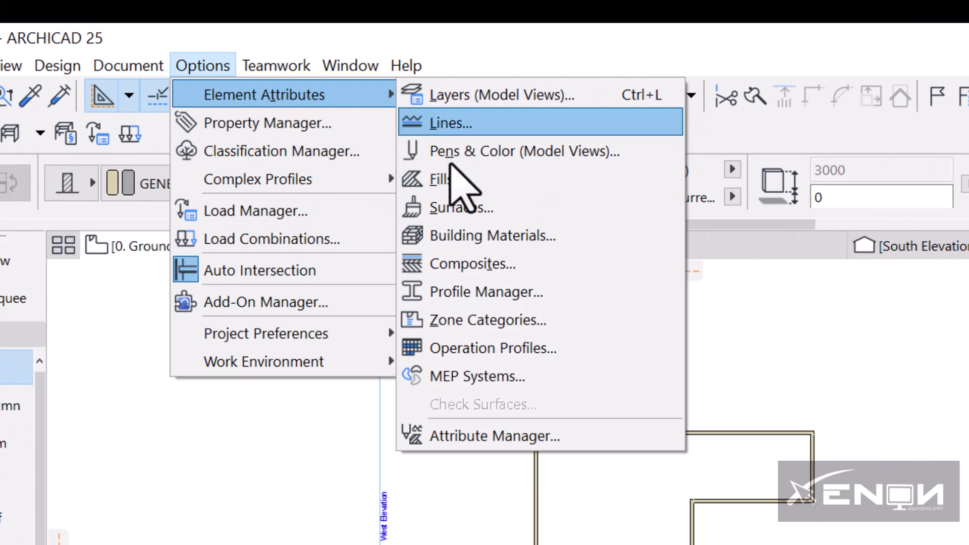
click(488, 293)
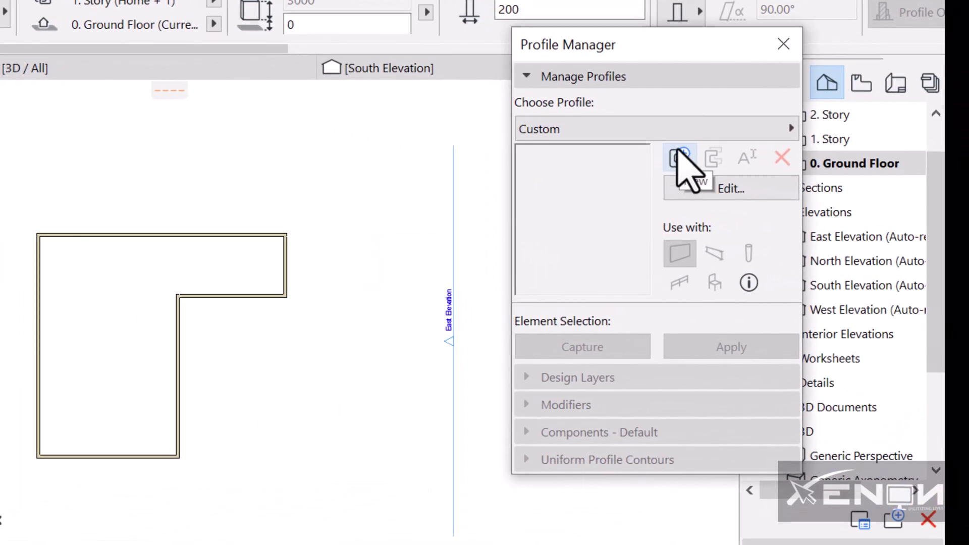
click(679, 164)
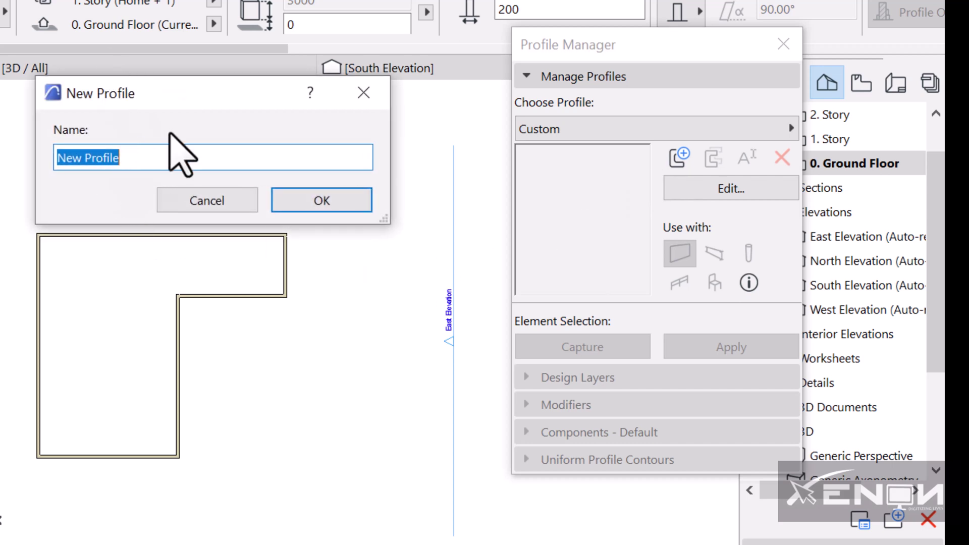
Step: Try to name the new profile "moulding"
text(moulding)
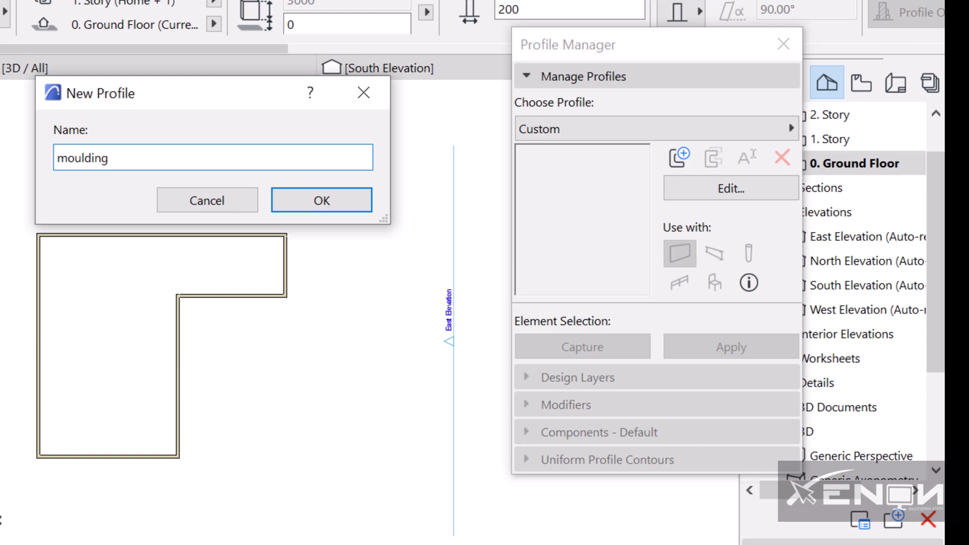
key(Return)
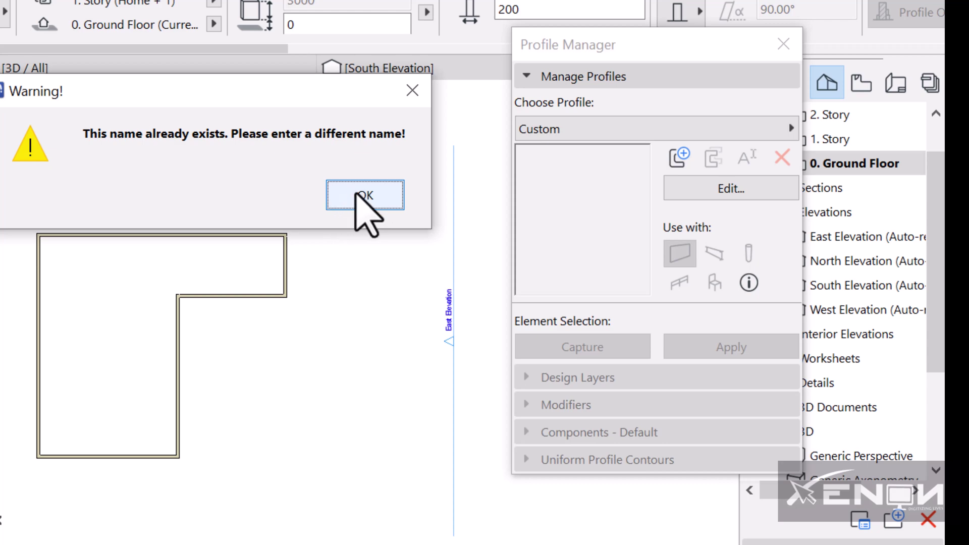
click(357, 196)
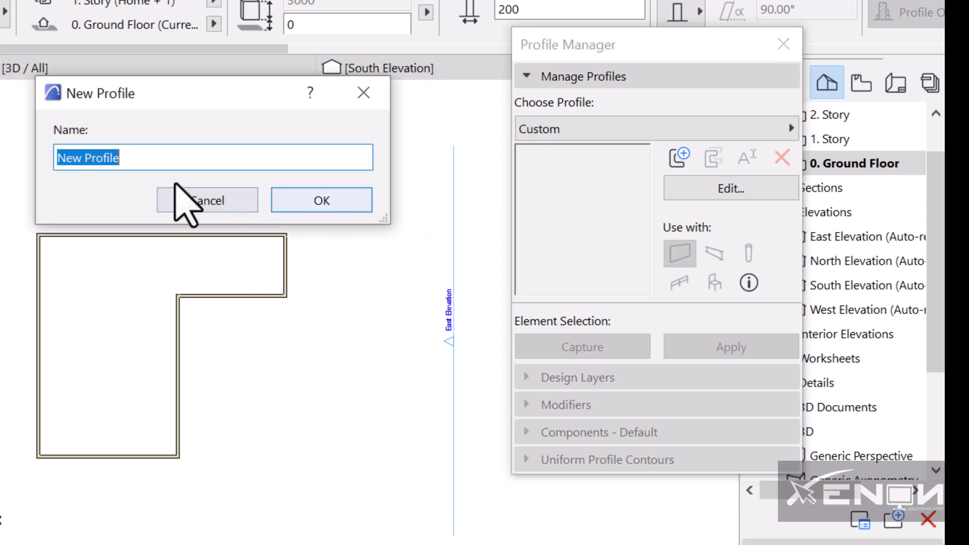
Step: Name the new profile "moulding tutorial" and create it
text(moulding tutorial)
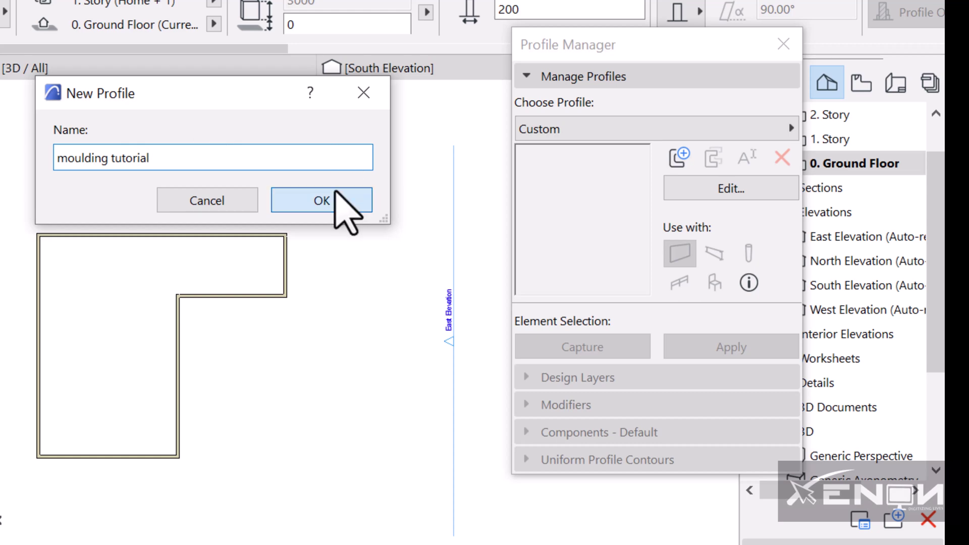
click(339, 200)
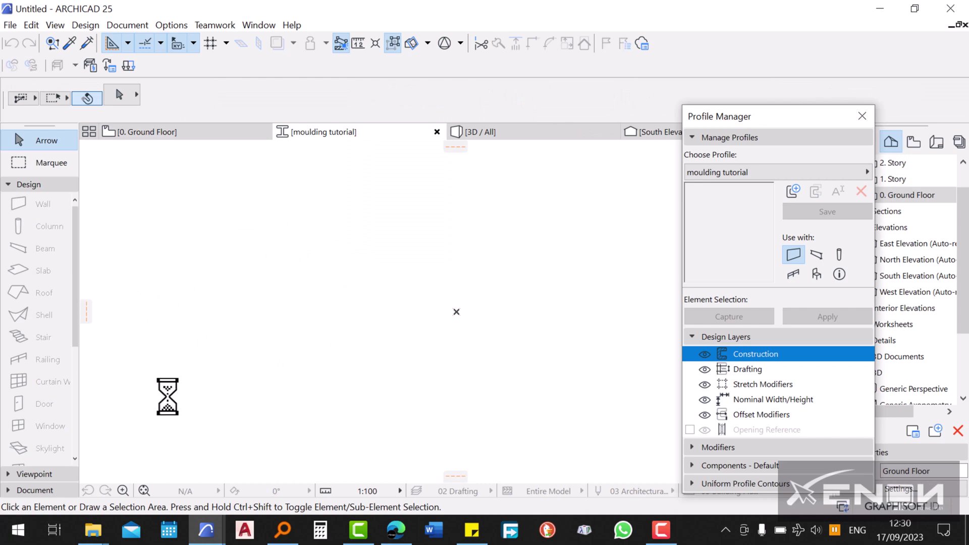
Step: Start a polyline at the profile's origin with a 200 mm segment to the left and a 100 mm segment upward
click(15, 490)
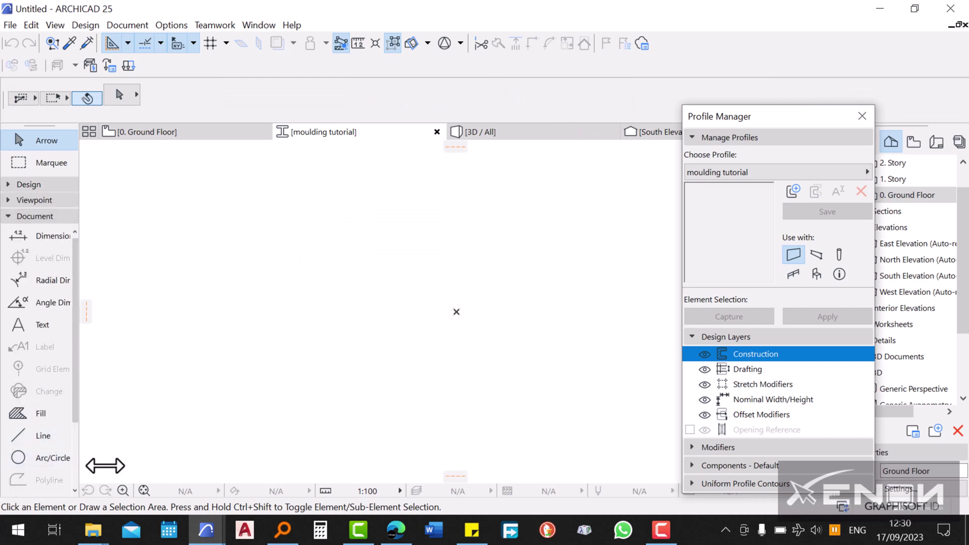
click(21, 438)
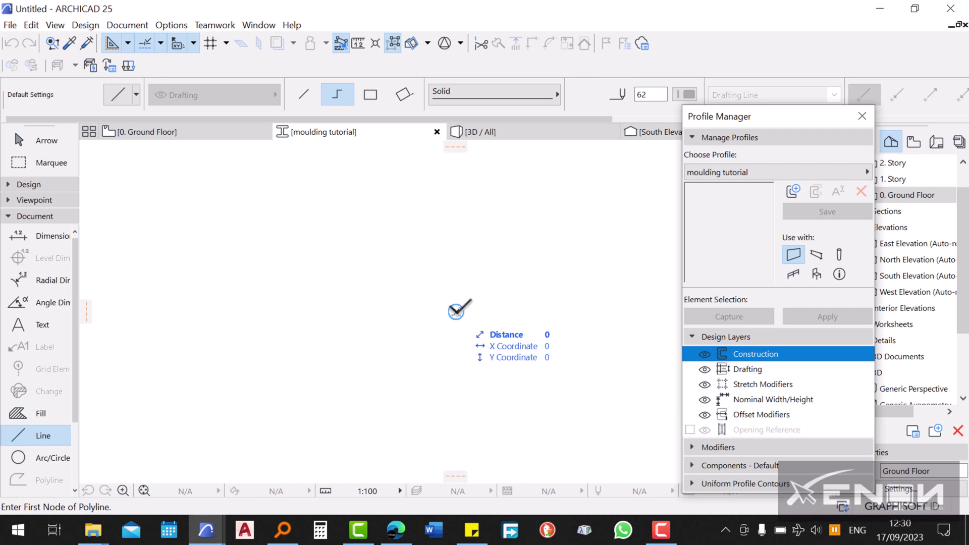
click(455, 310)
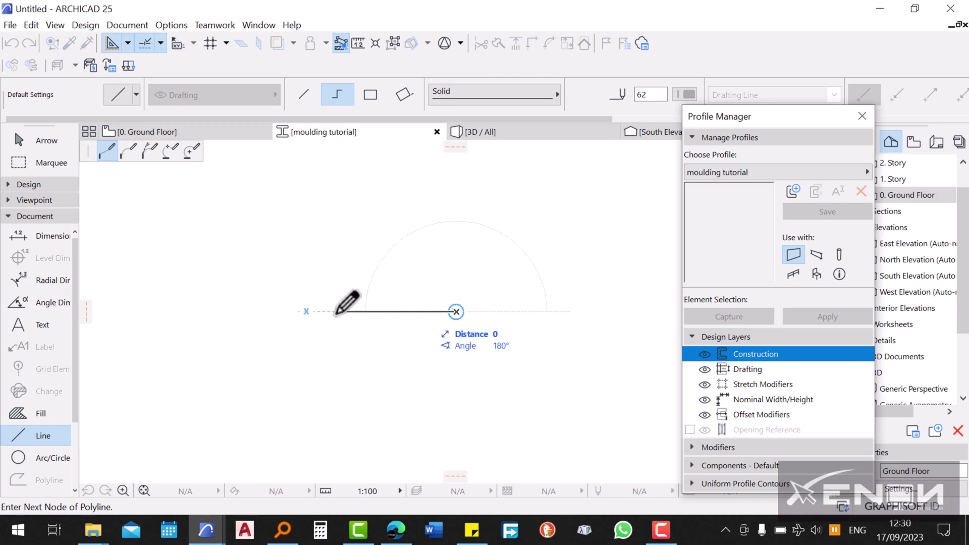
key(Return)
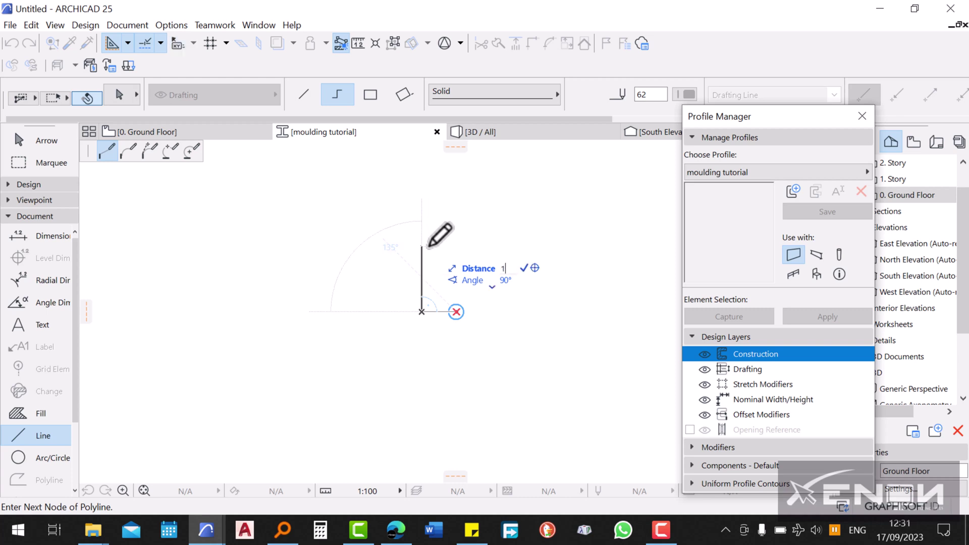
key(Return)
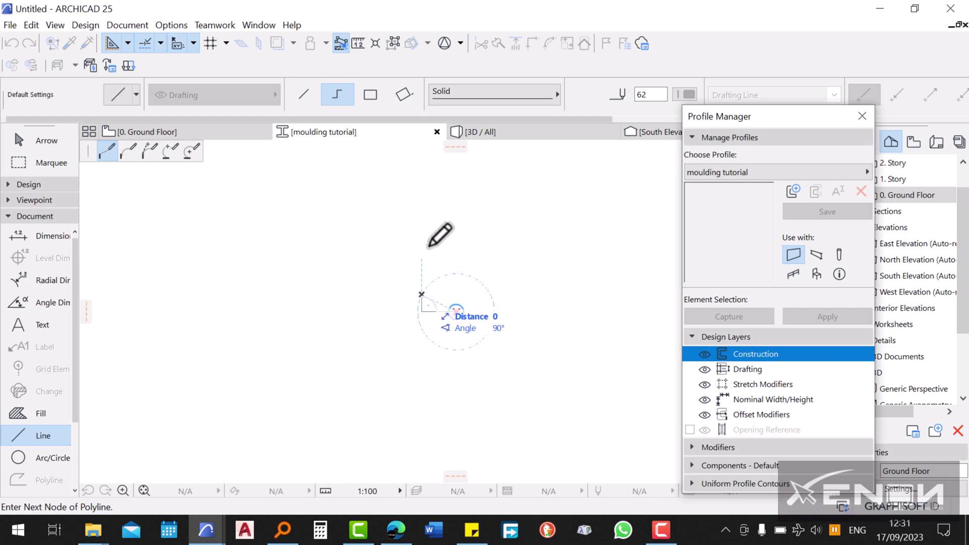
Step: Continue the polyline with 200 mm segments to the right, upward, and to the right again
scroll(467, 288, up, 2)
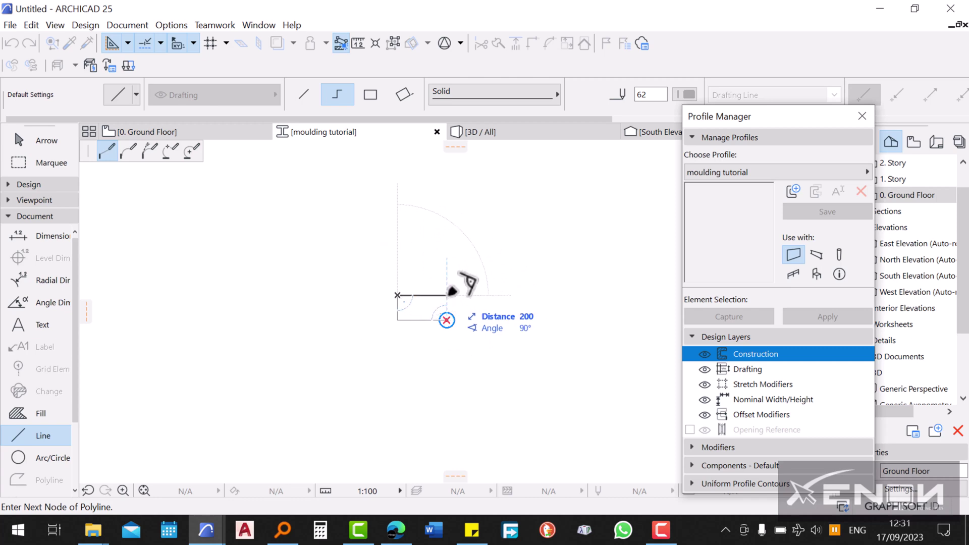
click(447, 294)
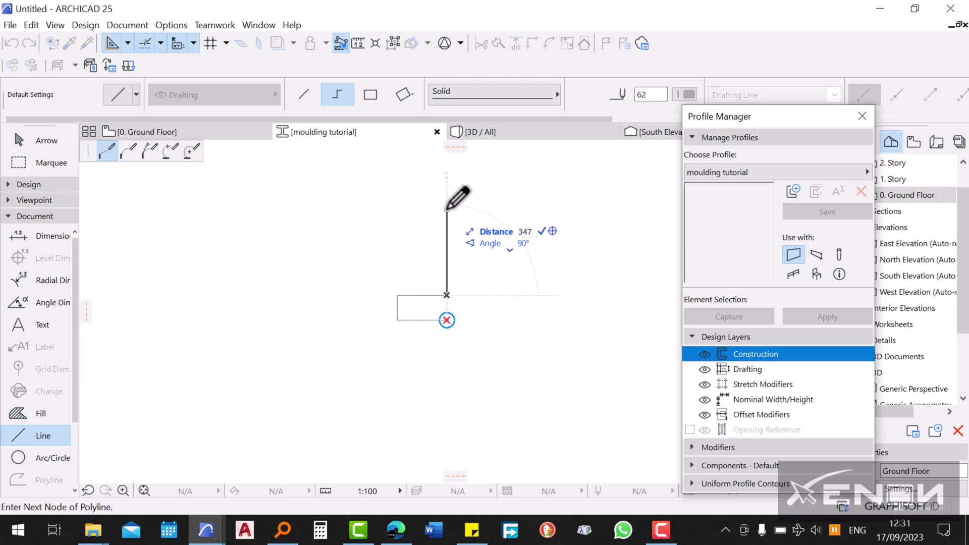
click(447, 246)
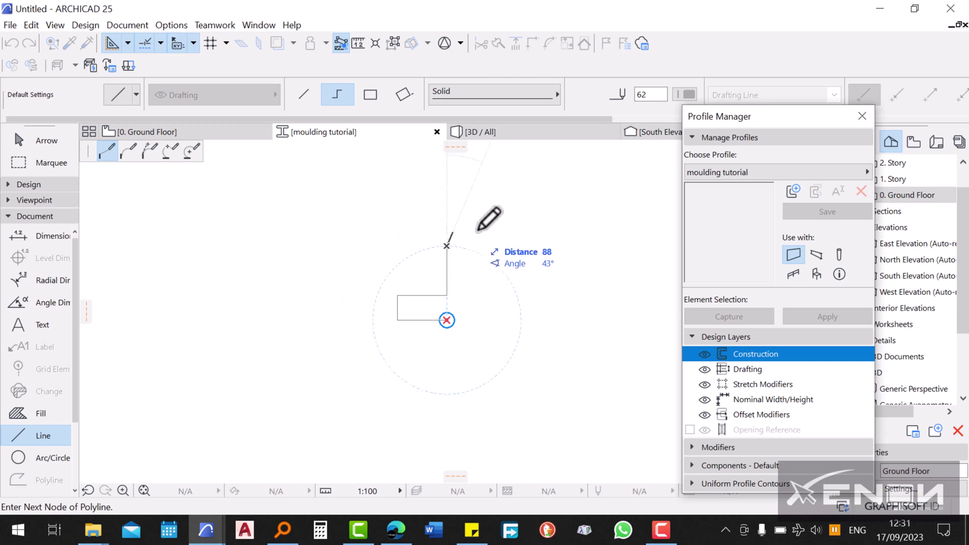
scroll(514, 247, up, 2)
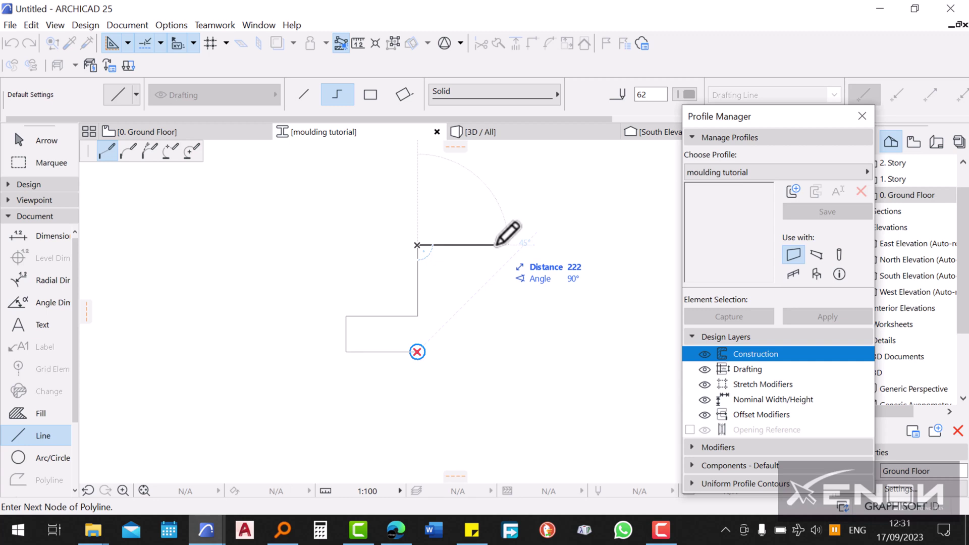
text(200)
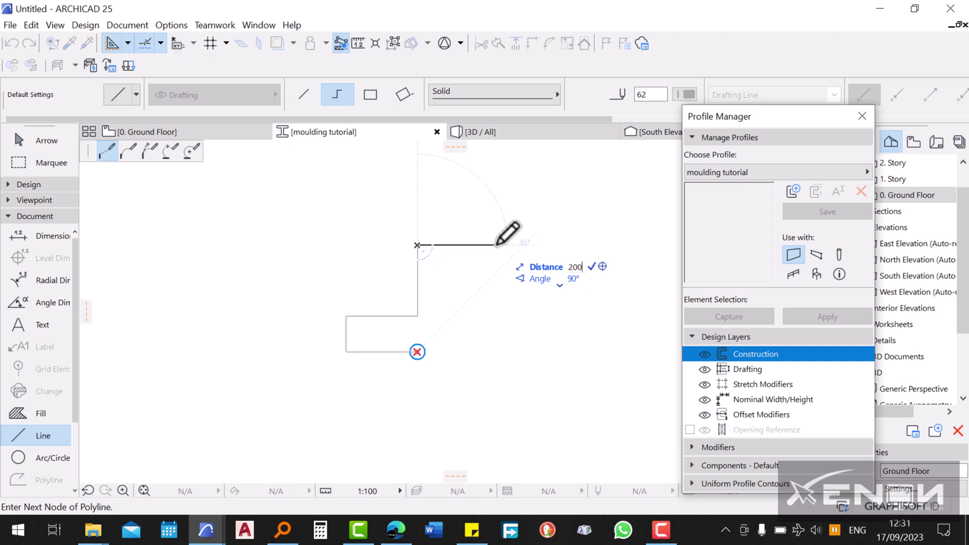
click(488, 245)
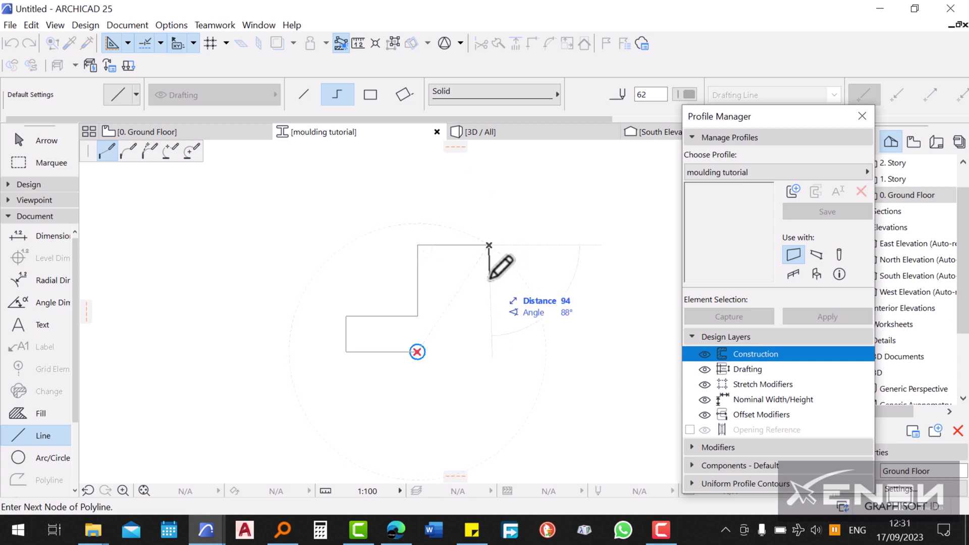
Step: Add two 50 mm steps running down and to the left beneath the upper edge, then finish the polyline
scroll(488, 279, up, 2)
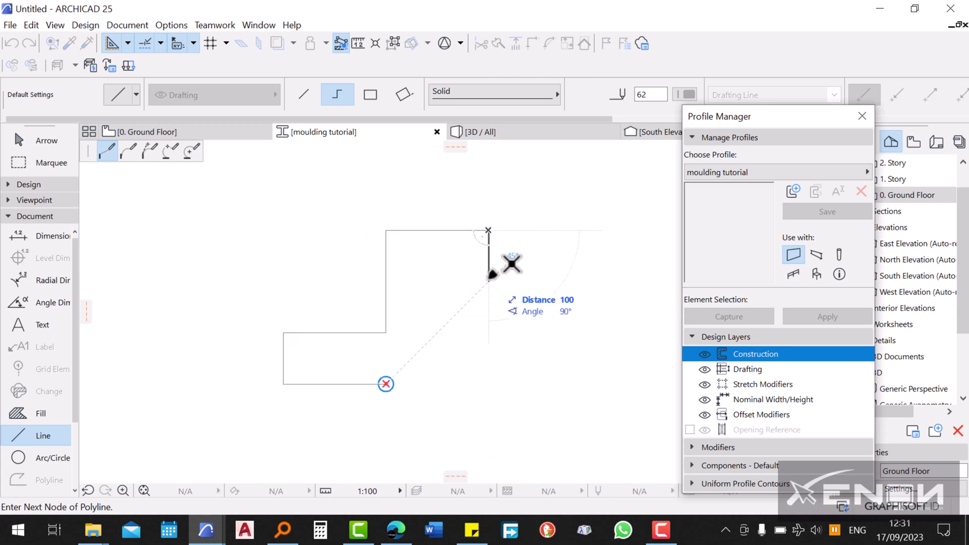
text(50)
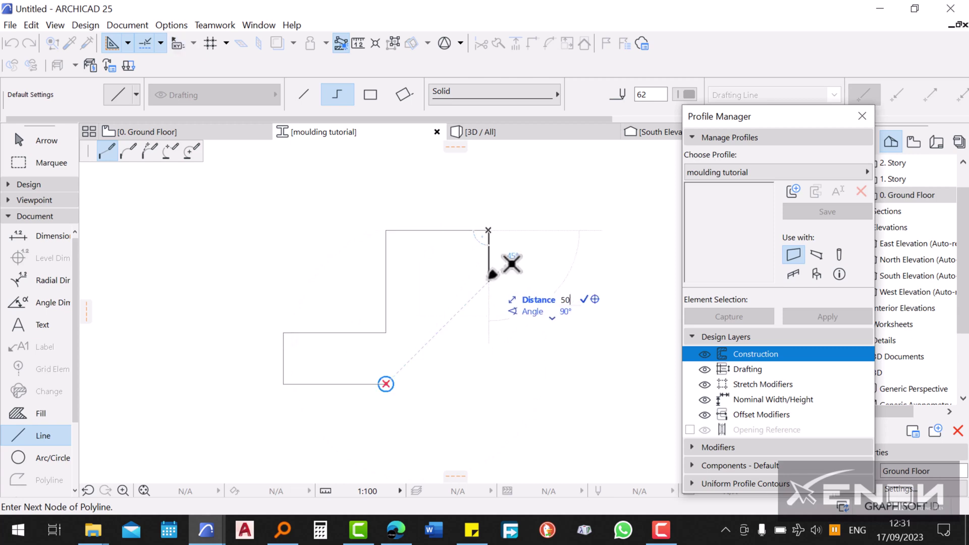
key(Return)
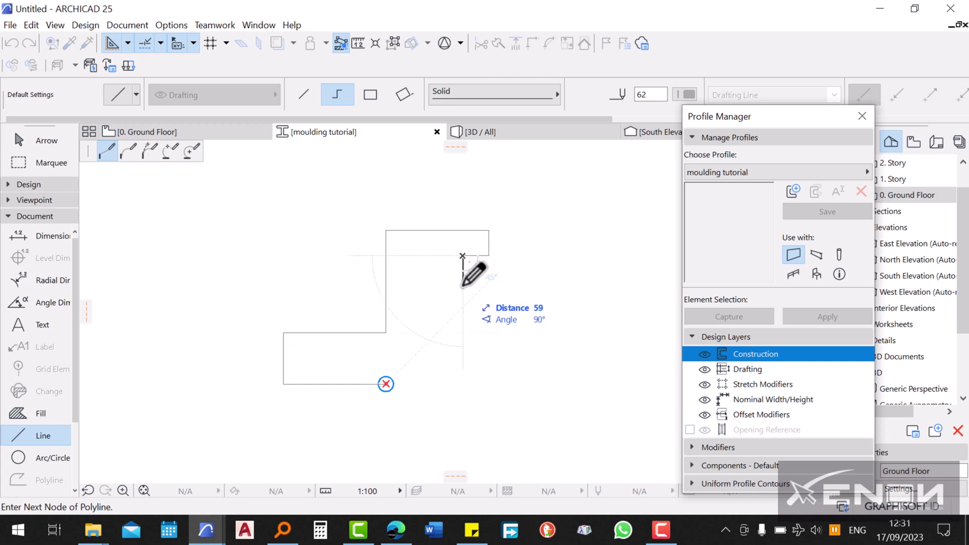
key(Return)
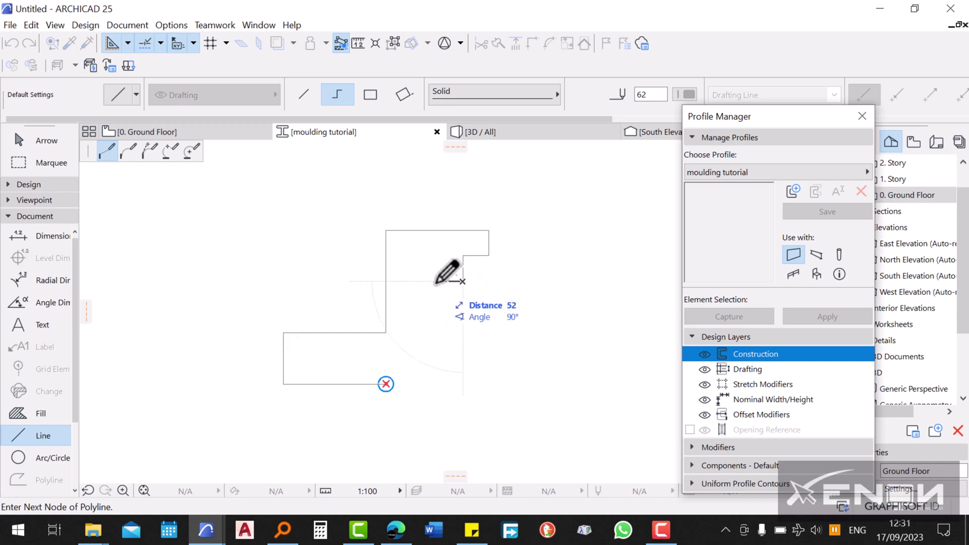
text(50)
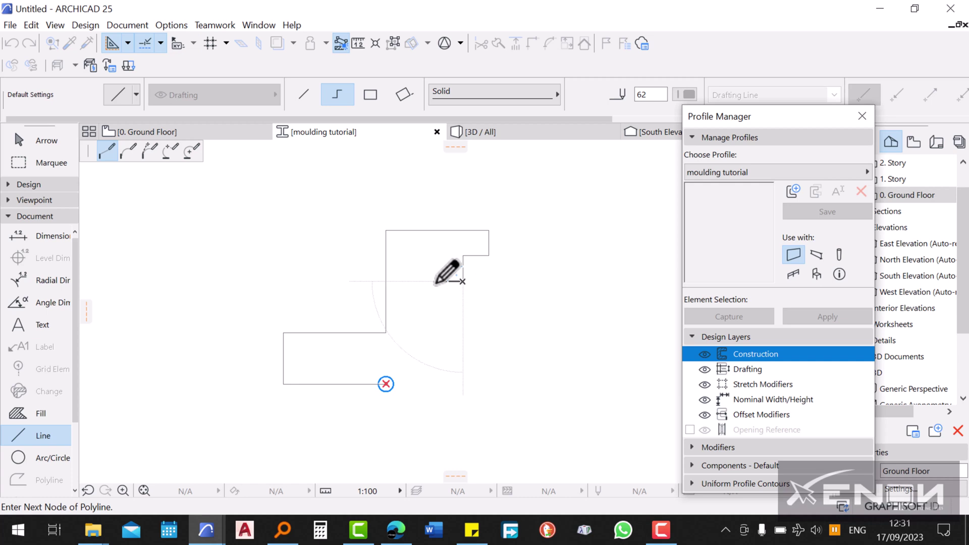
double_click(436, 282)
Step: Close the outline with a straight slanted line from the profile origin to the polyline's open end
scroll(388, 361, up, 2)
click(378, 345)
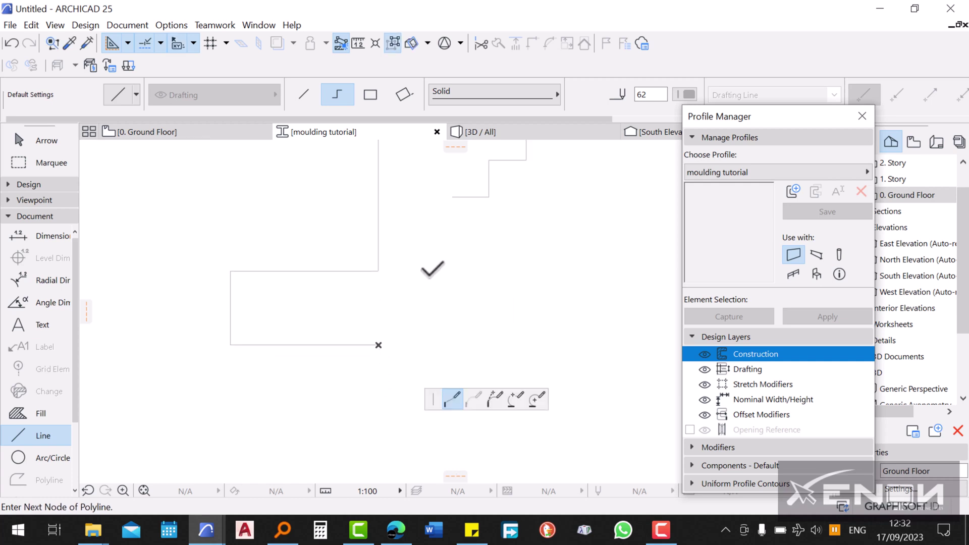
click(452, 196)
click(452, 197)
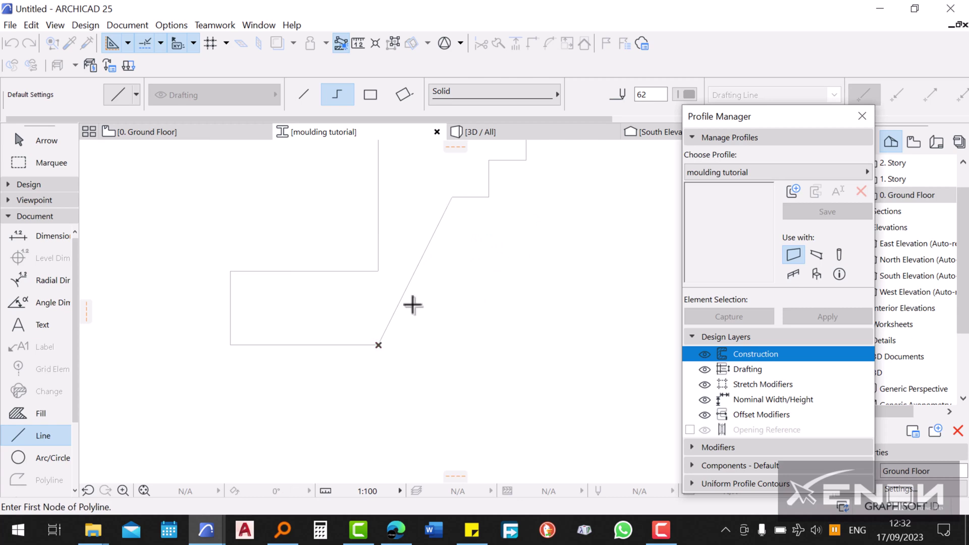
Step: Copy the slanted line so its lower end sits at the midpoint of the lower step's top edge
scroll(411, 305, down, 1)
middle_drag(411, 304, 379, 344)
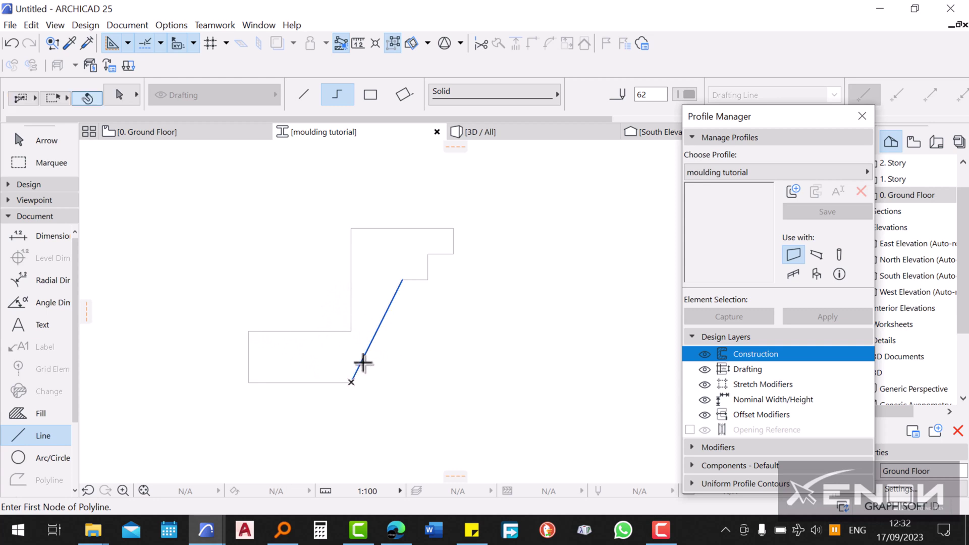
shift+click(360, 369)
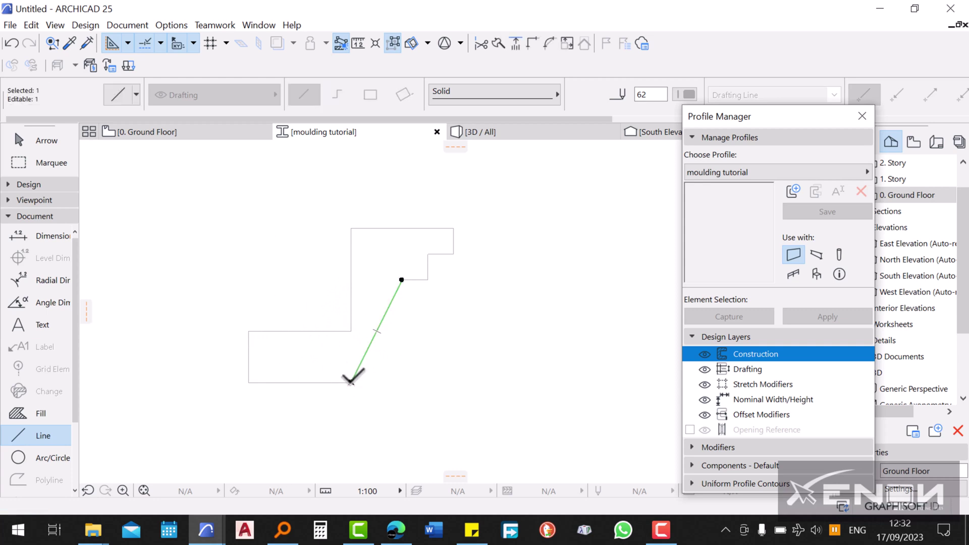
click(315, 329)
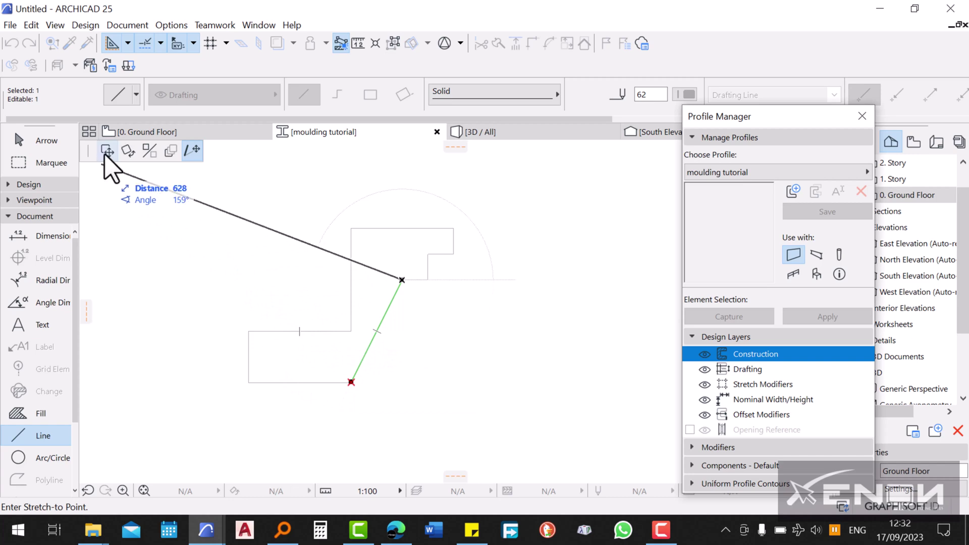
key(ctrl)
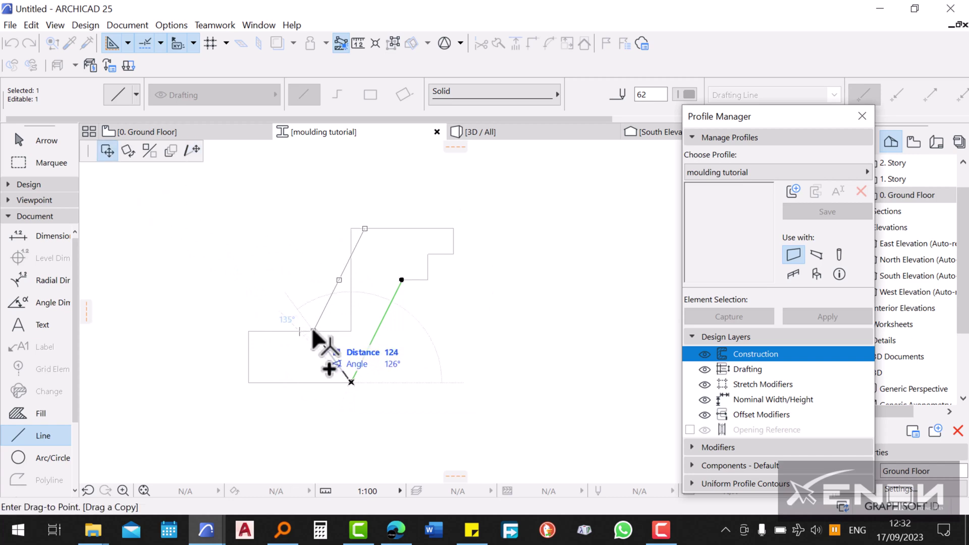
click(300, 330)
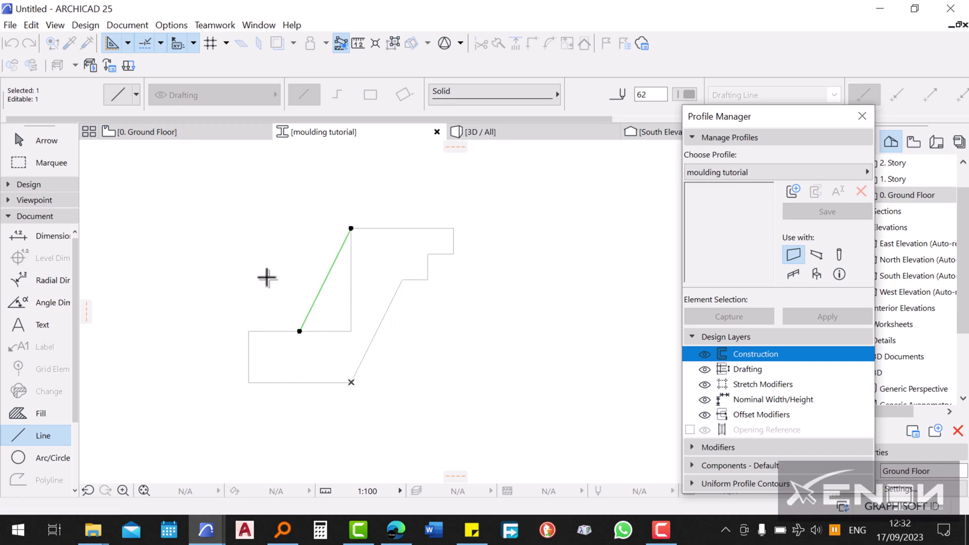
key(Escape)
Step: Trim away the horizontal and vertical segments enclosed behind the copied slanted line
scroll(356, 227, up, 2)
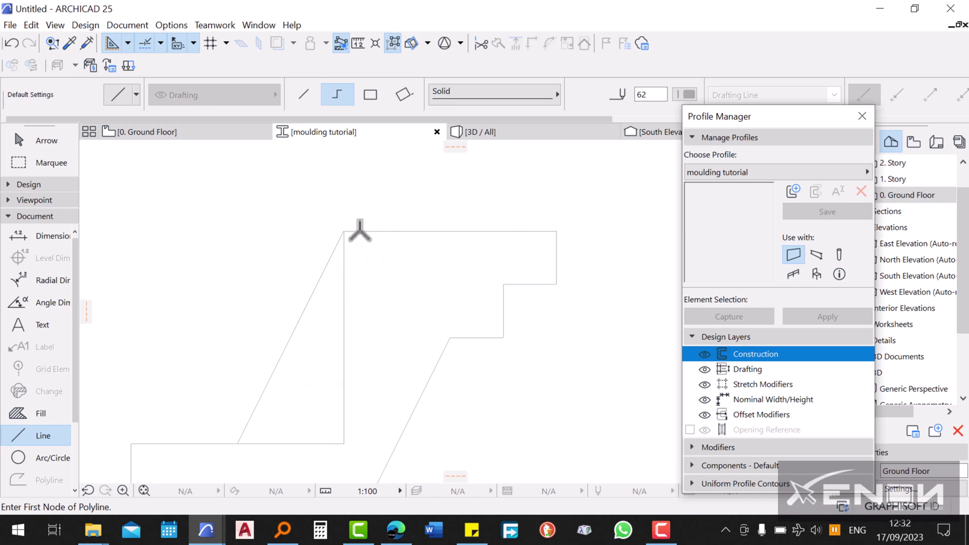
scroll(345, 231, down, 1)
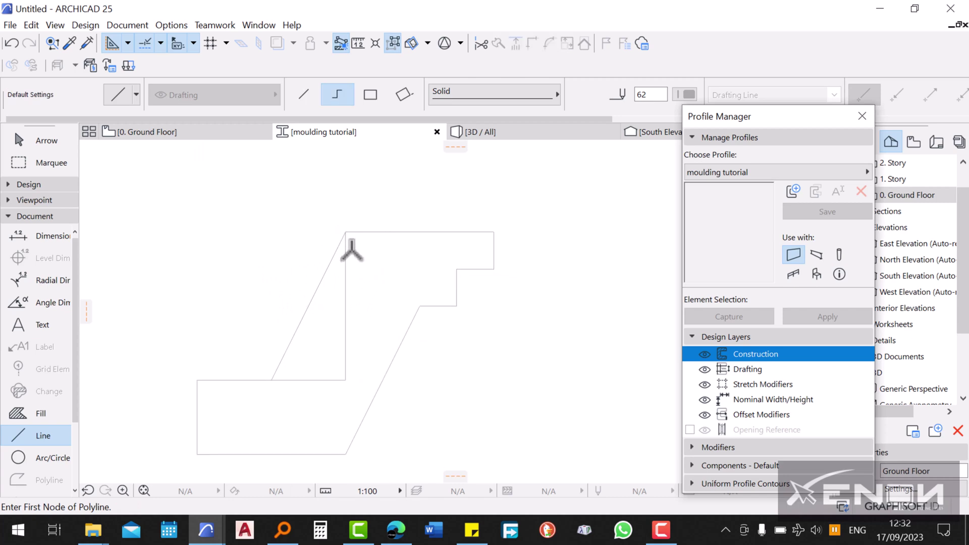
click(331, 379)
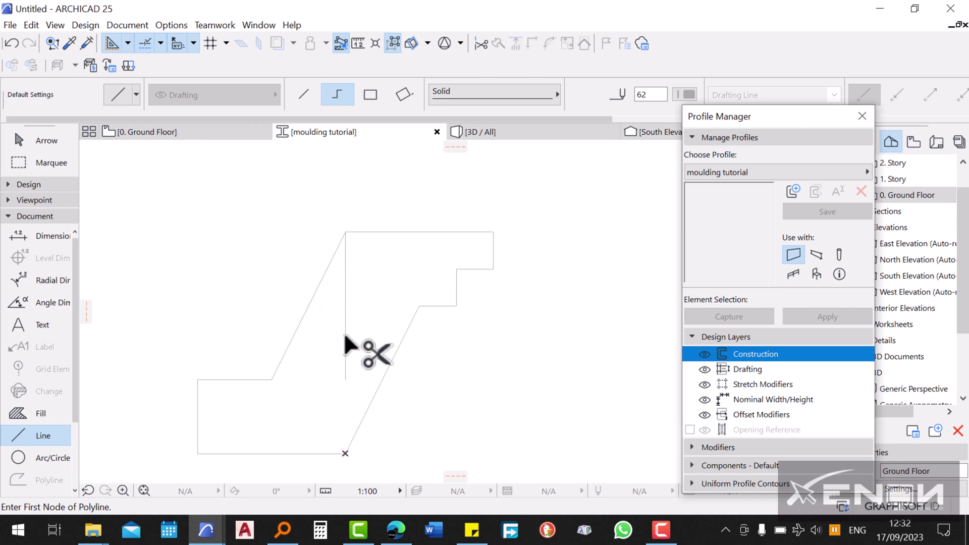
click(345, 328)
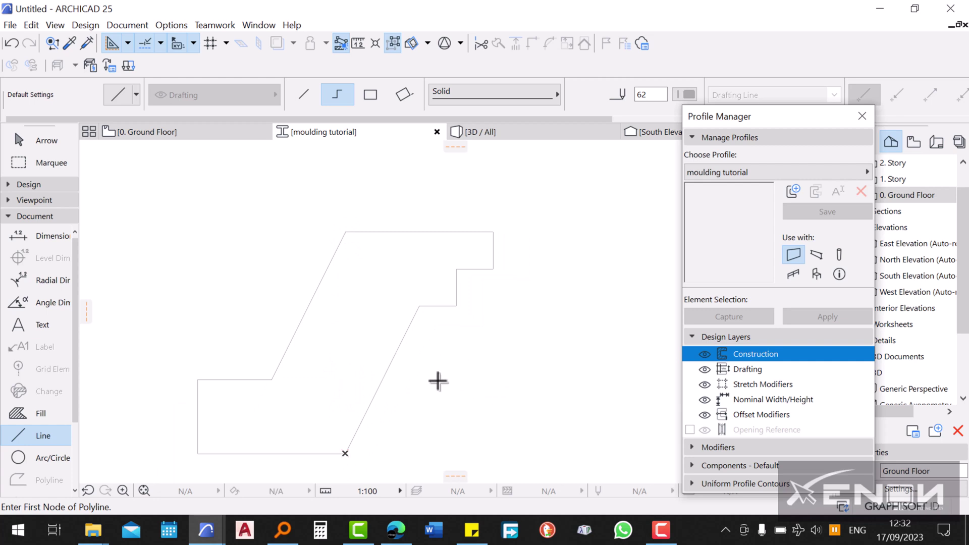
Step: Curve the original slanted line at the origin into an arc bulging up and to the left
scroll(426, 396, down, 2)
middle_drag(426, 396, 459, 368)
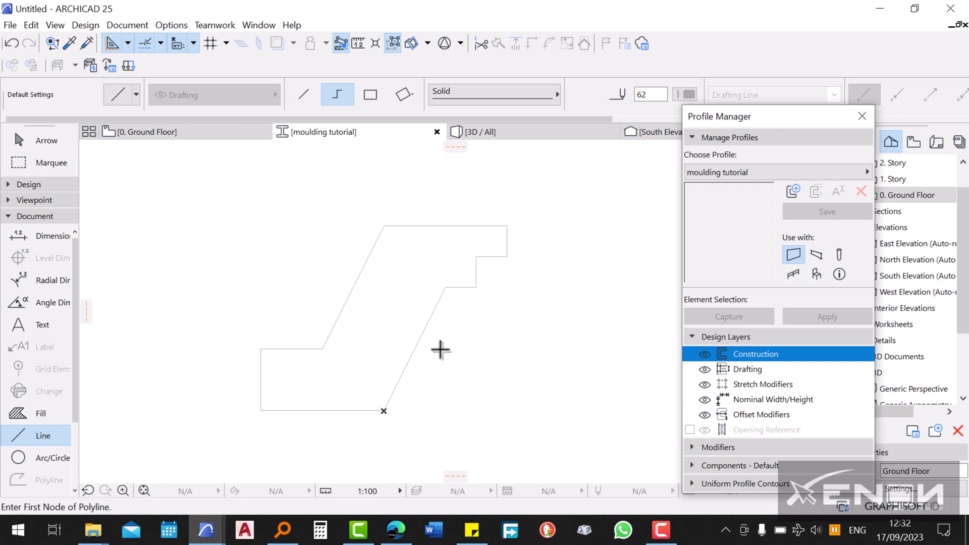
key(shift)
shift+click(412, 354)
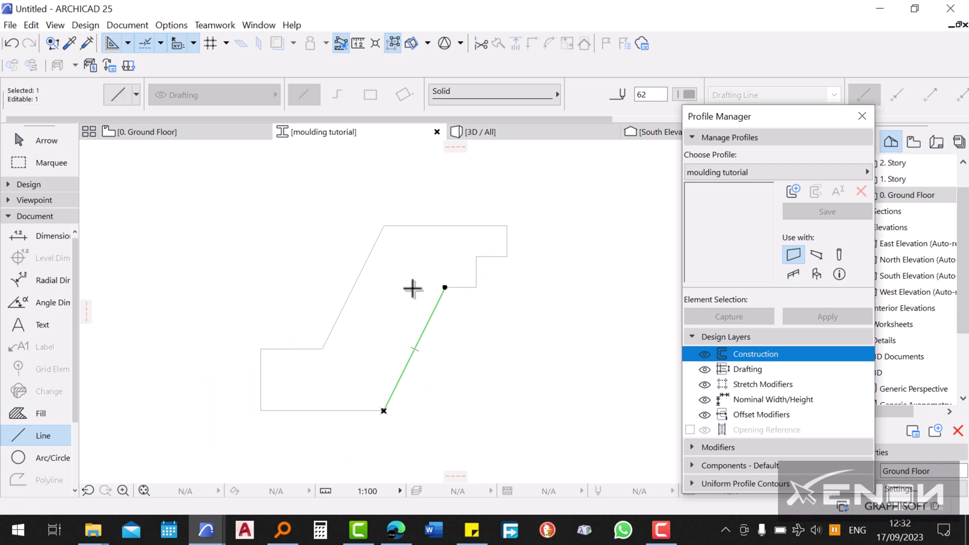
click(394, 44)
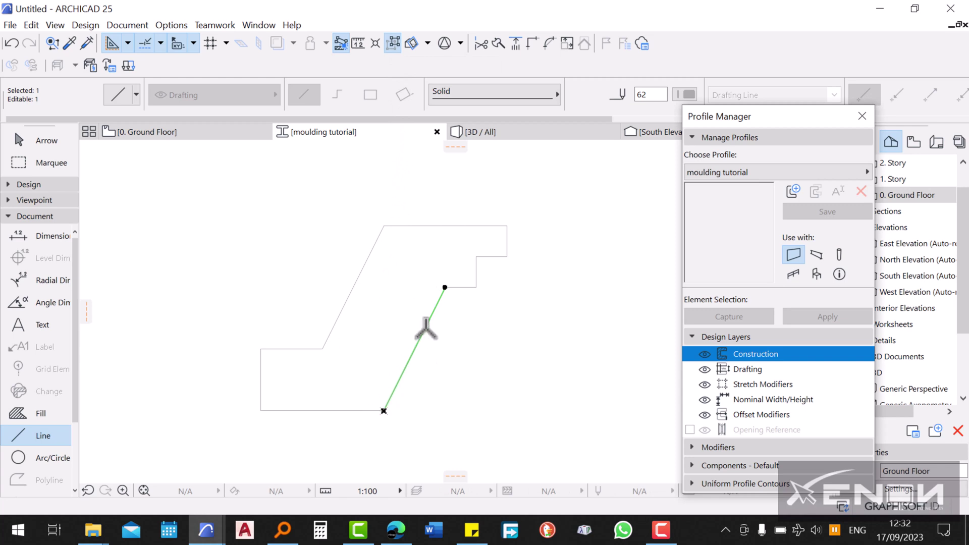
click(402, 376)
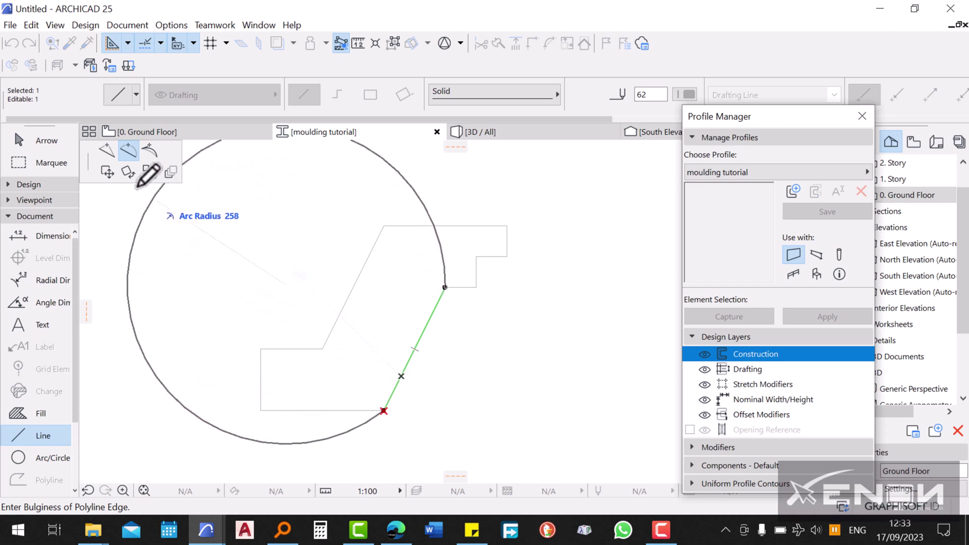
drag(87, 166, 72, 189)
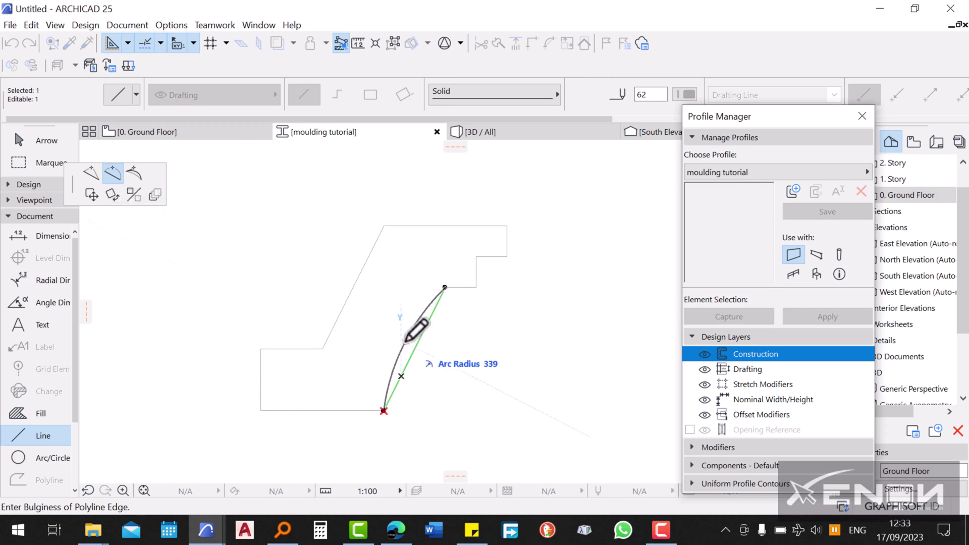
click(407, 339)
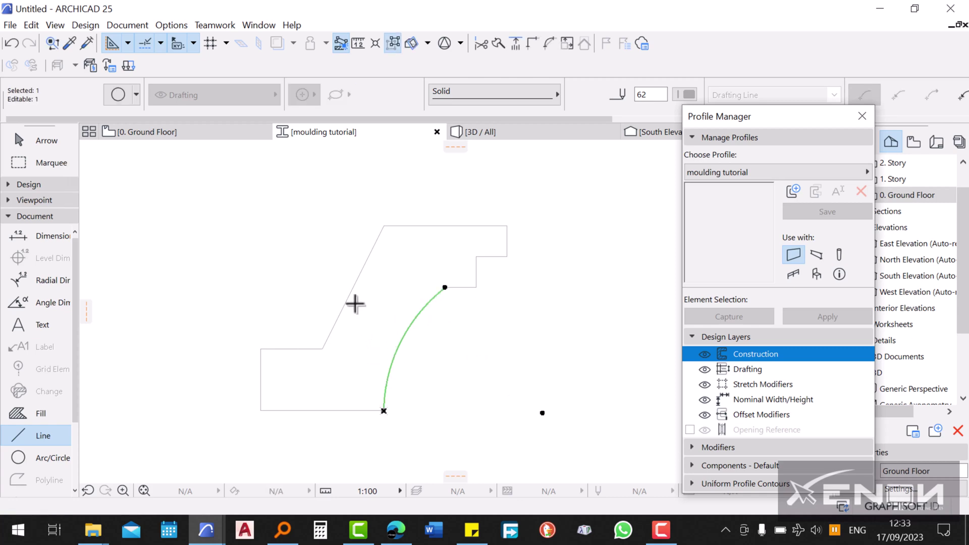
key(Escape)
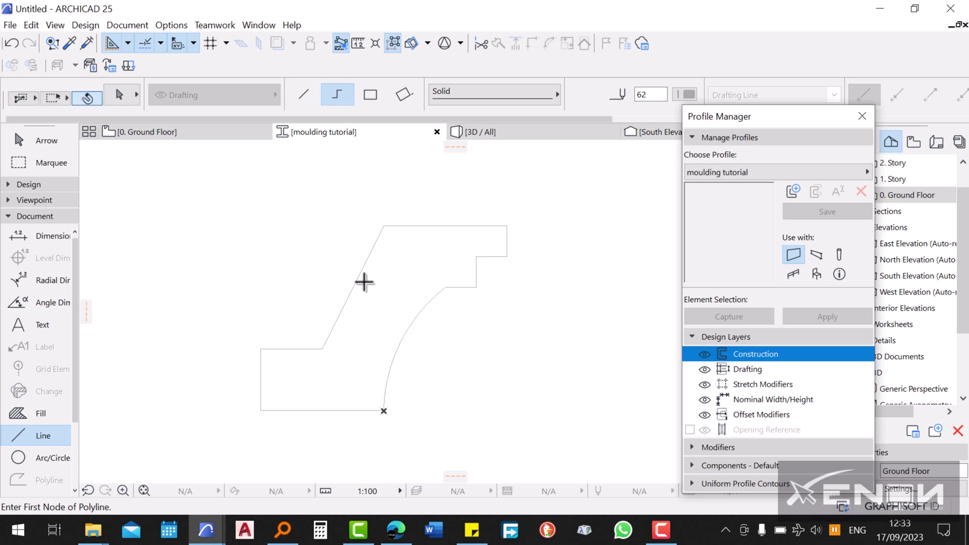
Step: Curve the copied slanted line into a matching outward-bulging arc with a radius of about 235 mm
shift+click(361, 278)
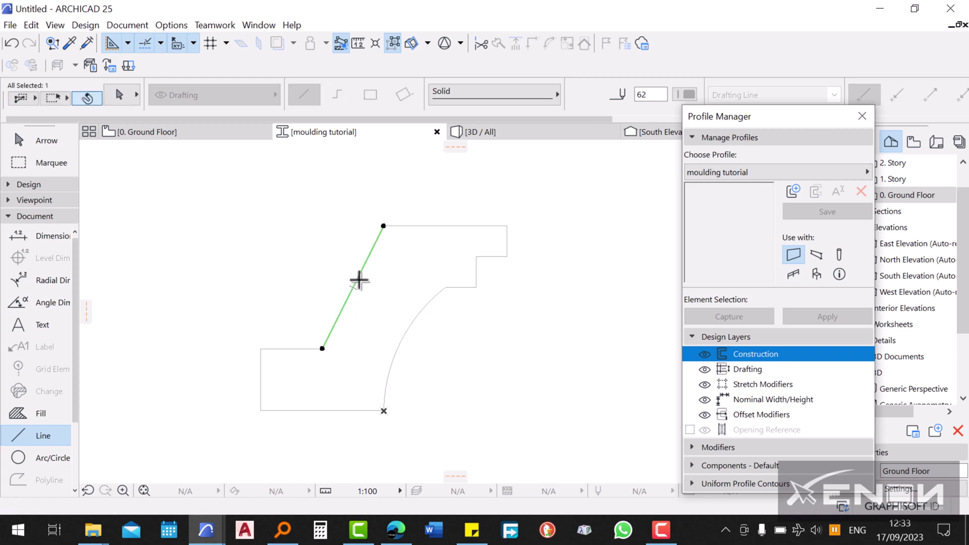
click(343, 310)
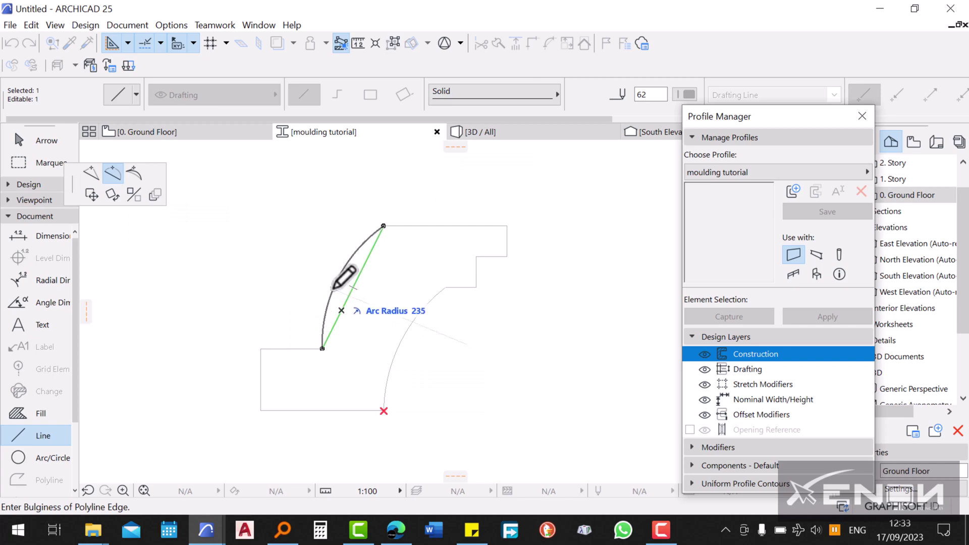
click(335, 287)
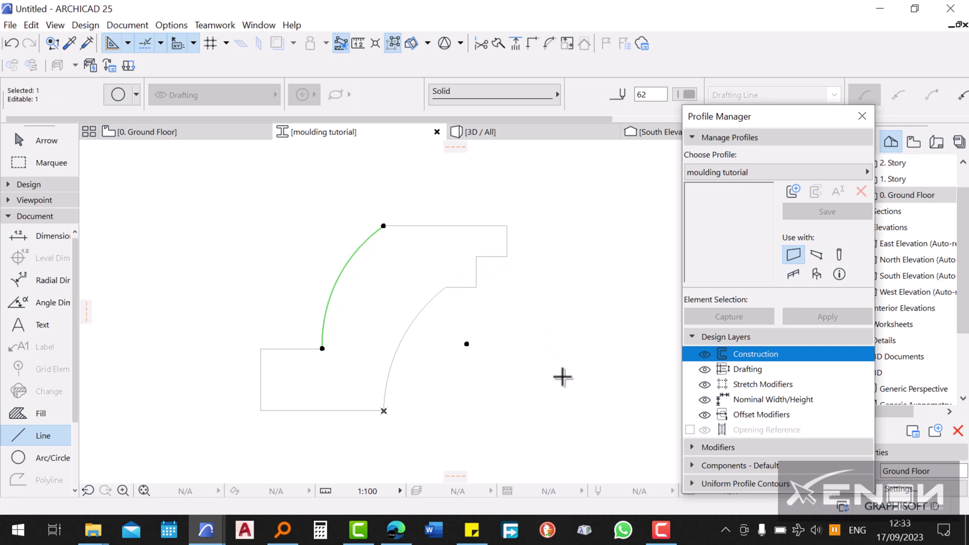
key(Escape)
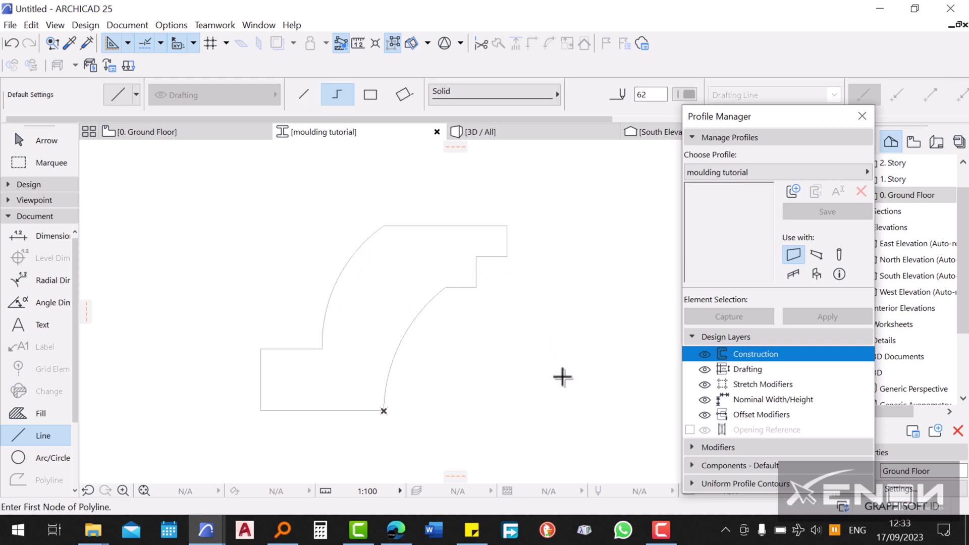
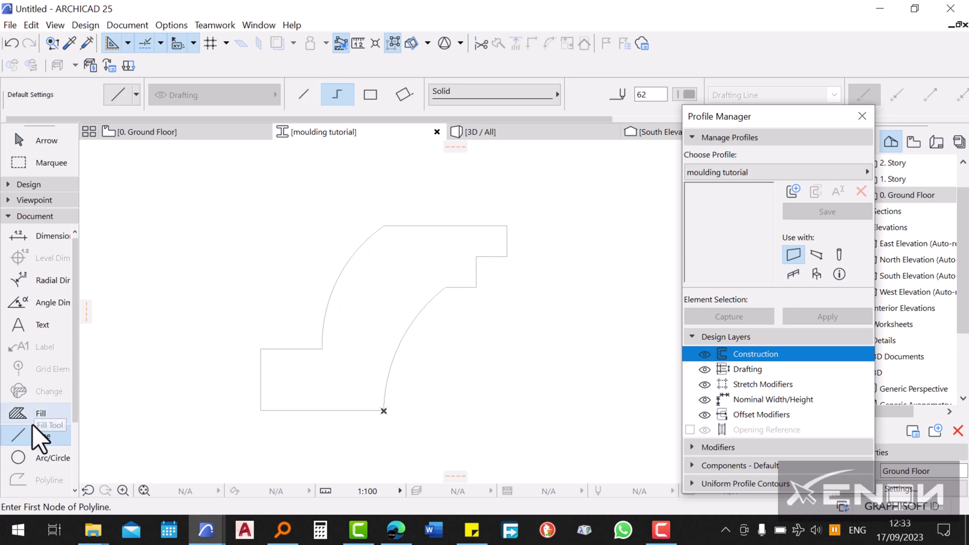
Step: Fill the closed moulding outline on the Construction layer with the Concrete - Structural building material
click(28, 416)
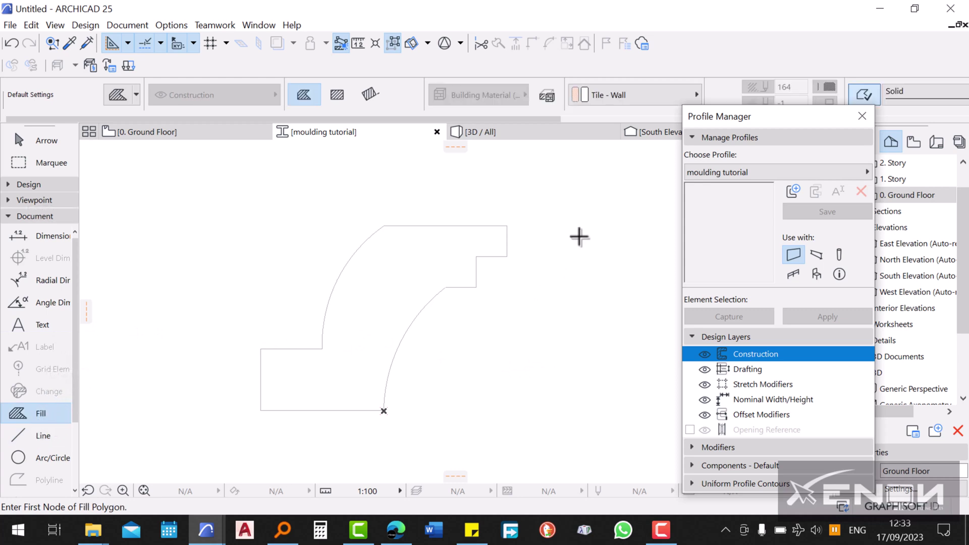
click(656, 96)
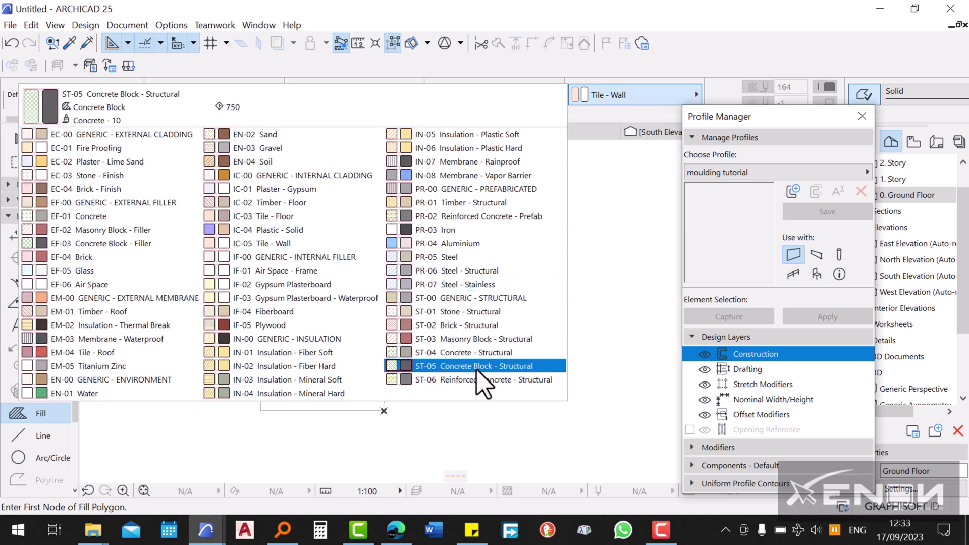
click(474, 353)
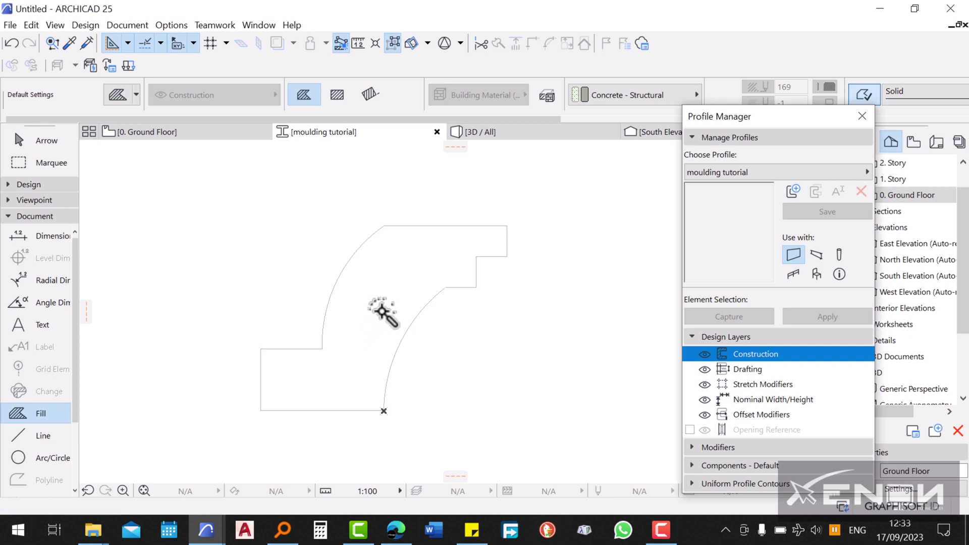
scroll(448, 296, down, 4)
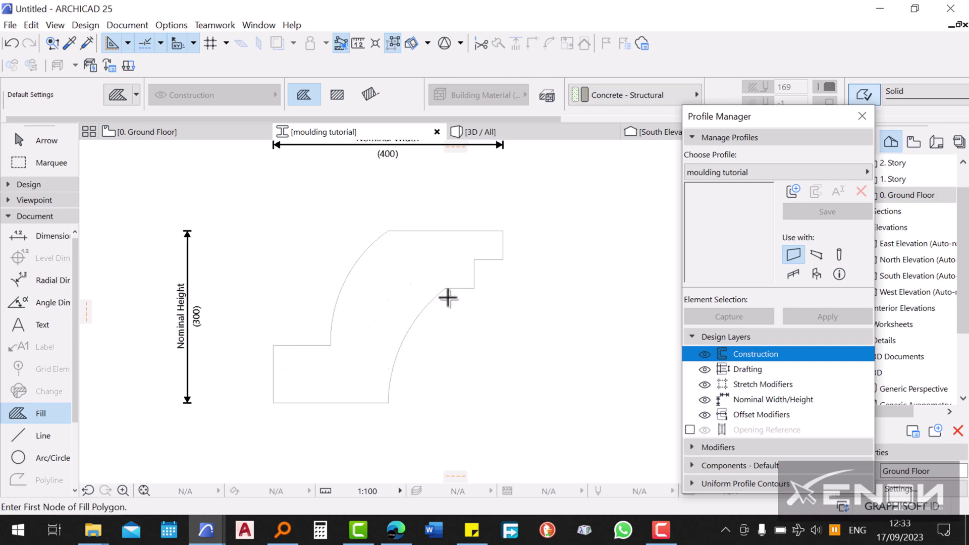
middle_drag(527, 312, 484, 333)
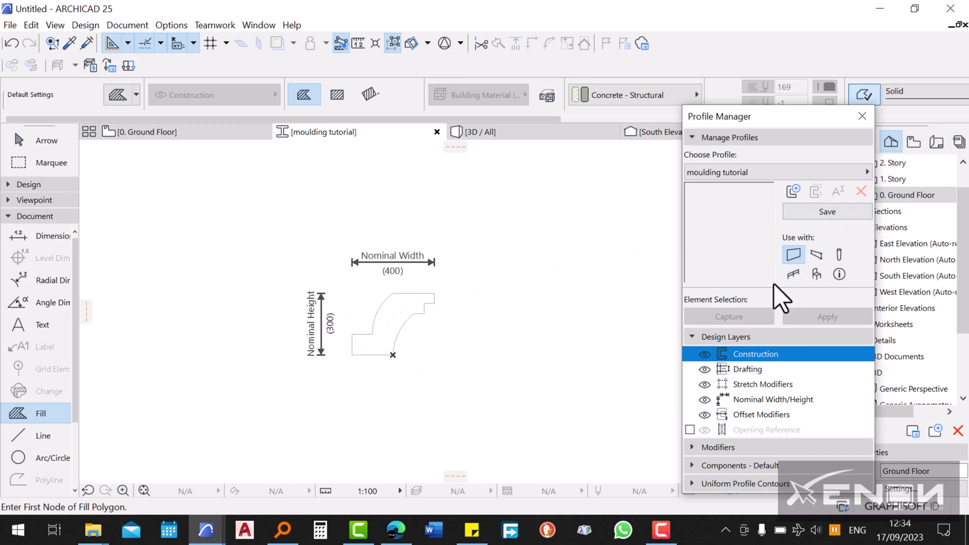
Step: Save the moulding tutorial profile and close the Profile Manager to return to the ground floor plan
click(822, 215)
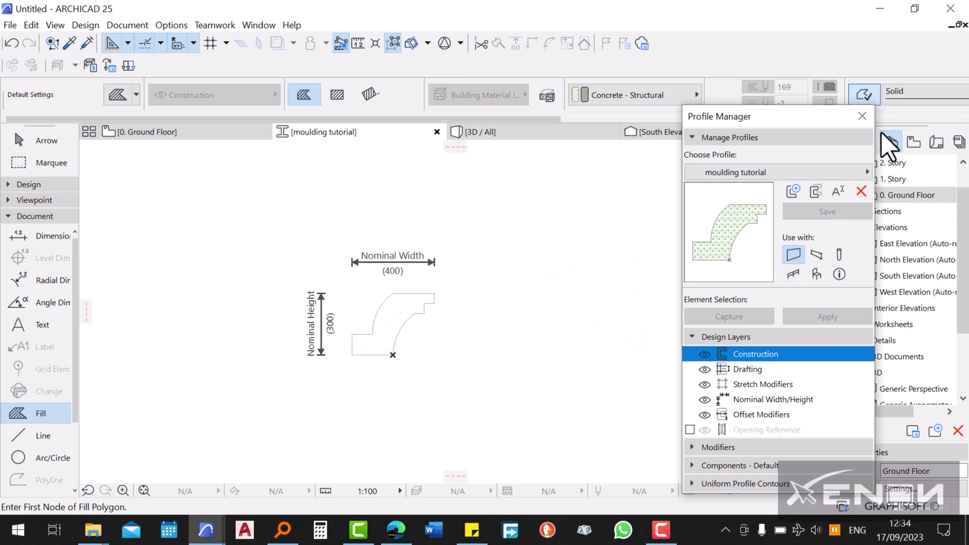
click(862, 116)
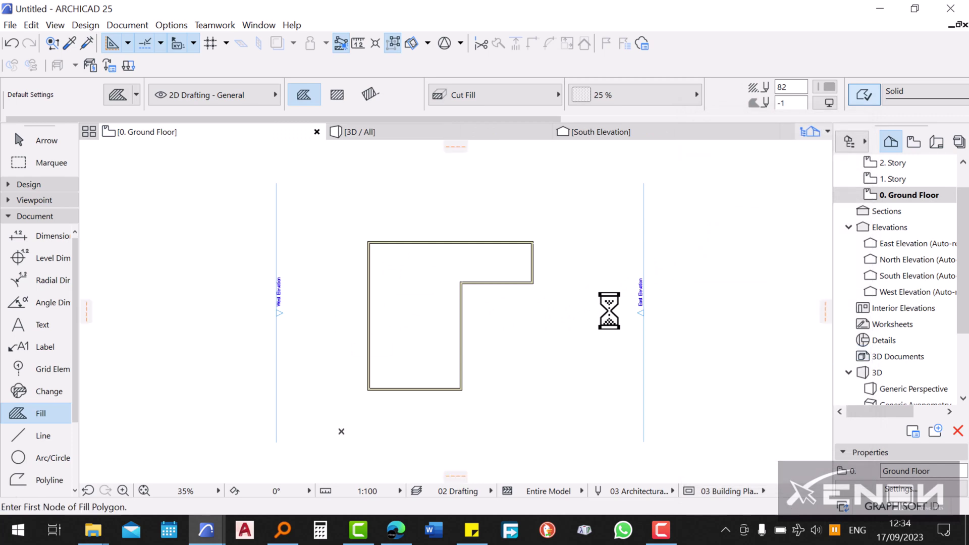
scroll(412, 272, up, 1)
middle_drag(413, 272, 407, 313)
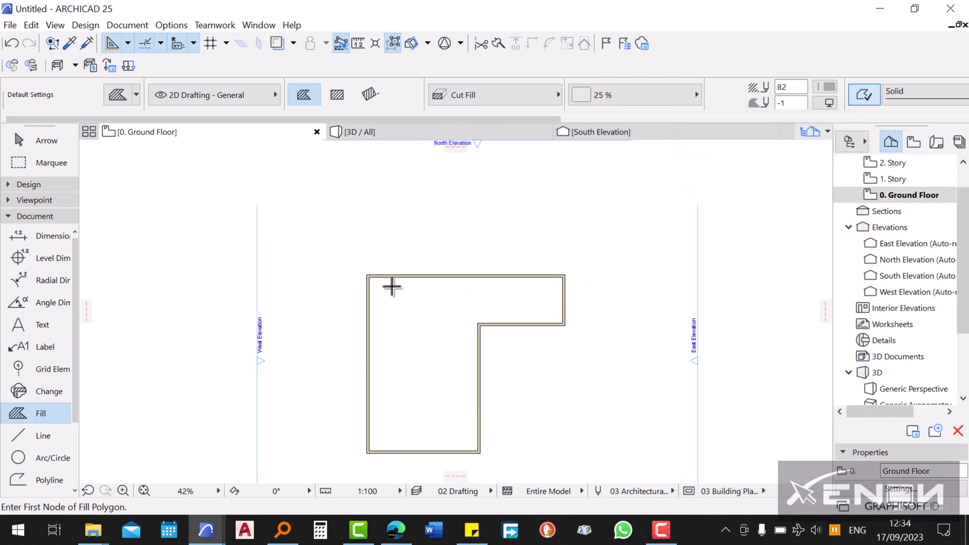
scroll(392, 287, up, 2)
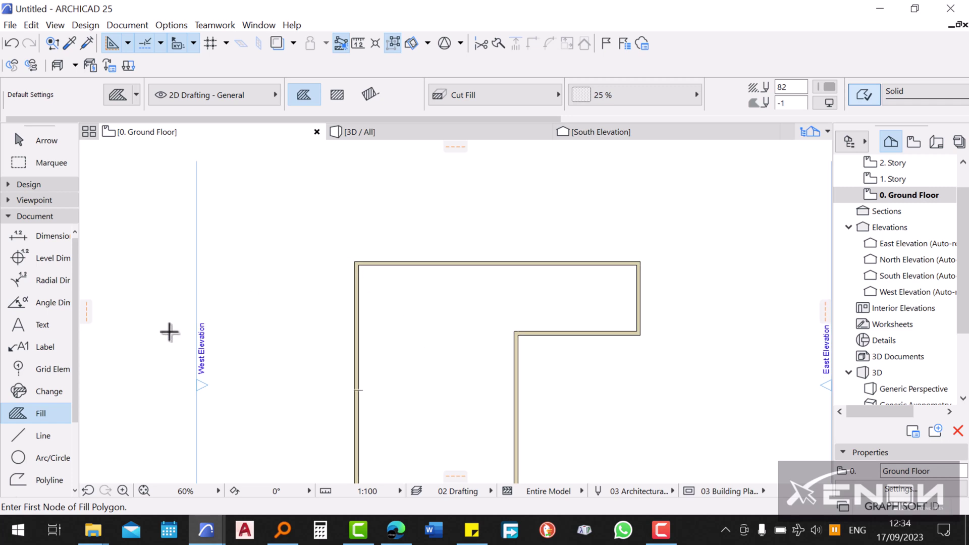
Step: Set the Wall tool's default structure to Complex Profile using the moulding tutorial profile
click(22, 184)
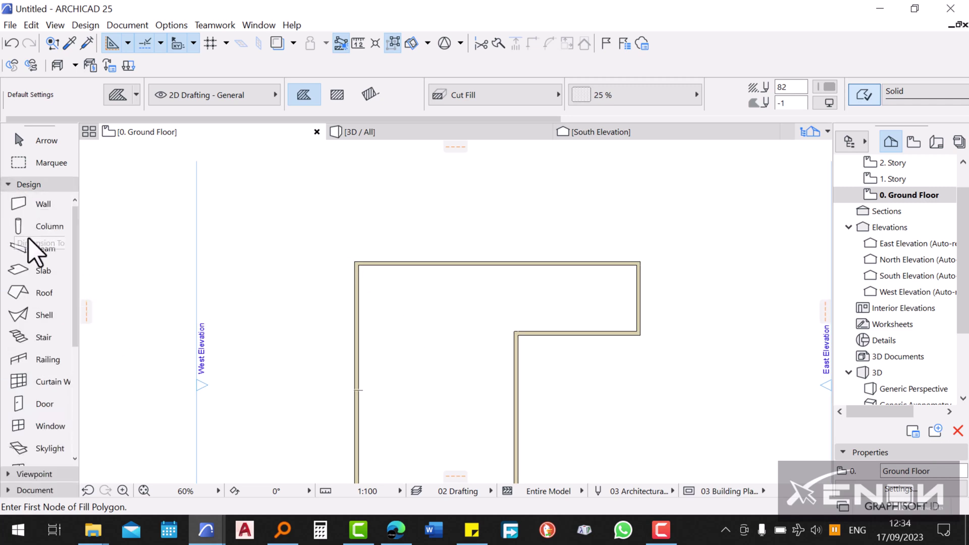
click(19, 203)
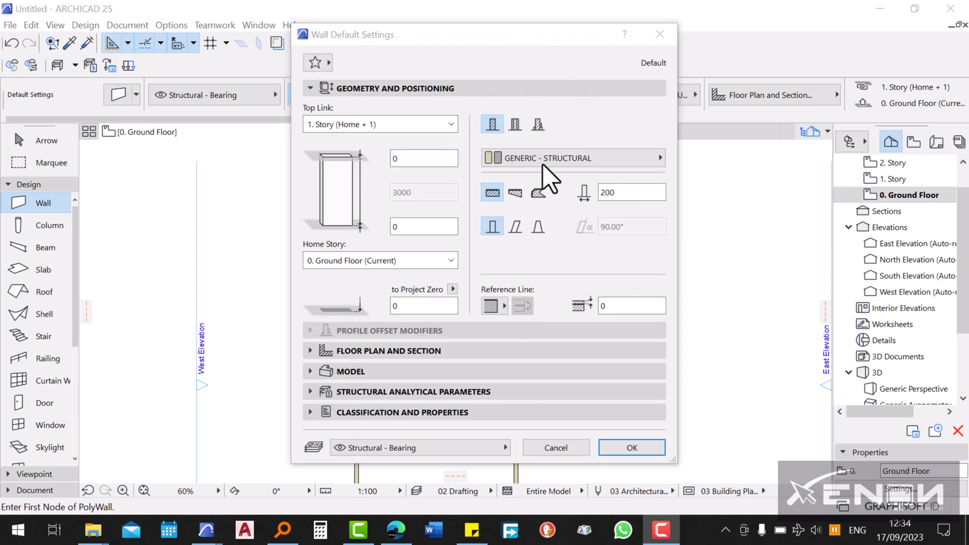
click(537, 126)
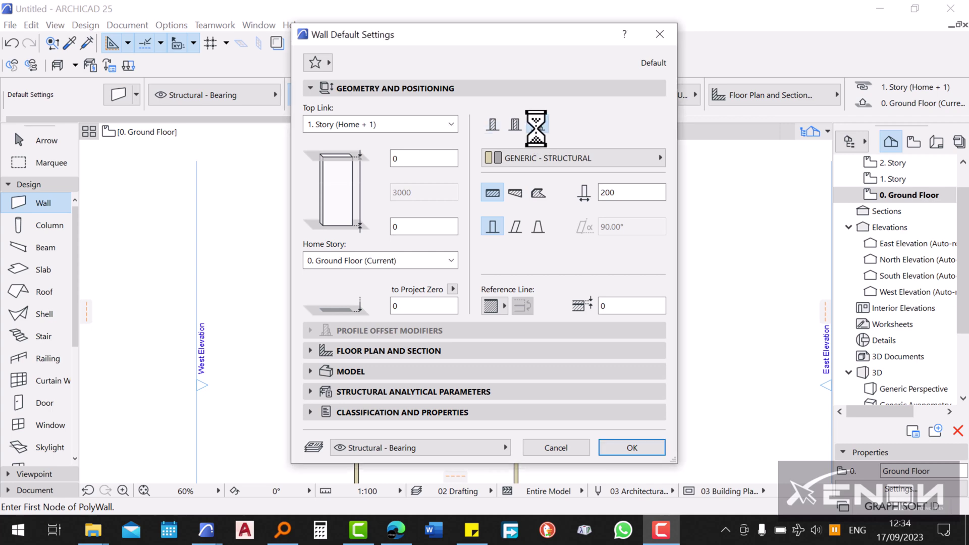
click(636, 172)
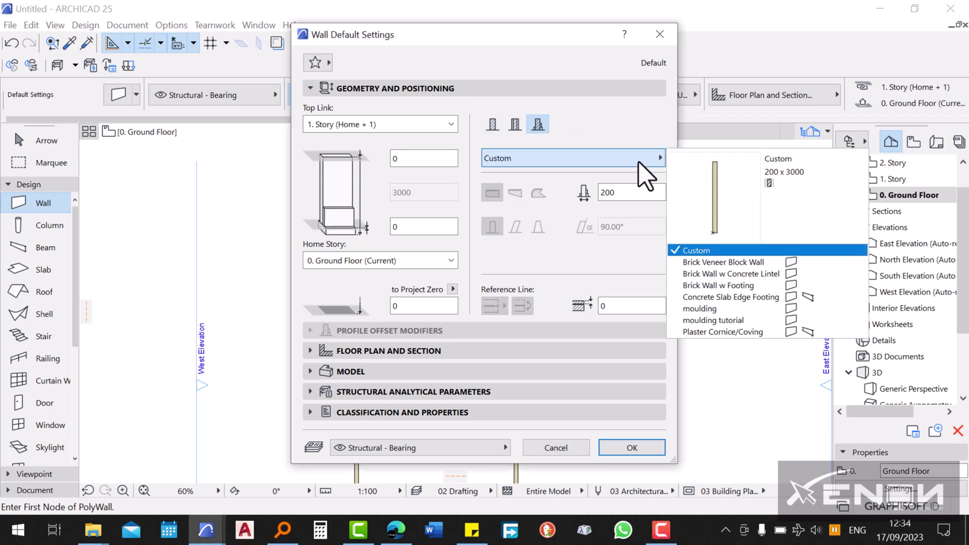
click(713, 320)
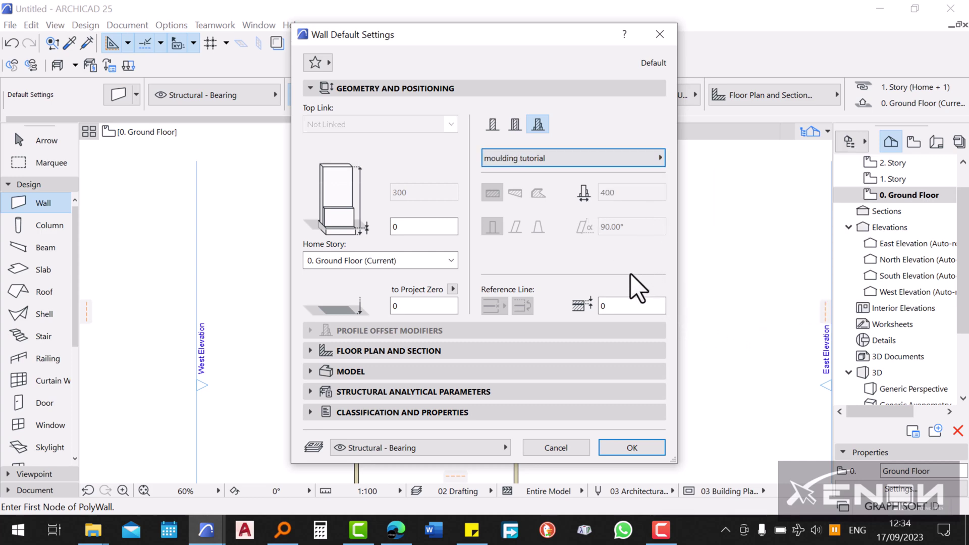
Step: Set the wall's bottom elevation to Project Zero to 3000 and accept the default settings
click(409, 306)
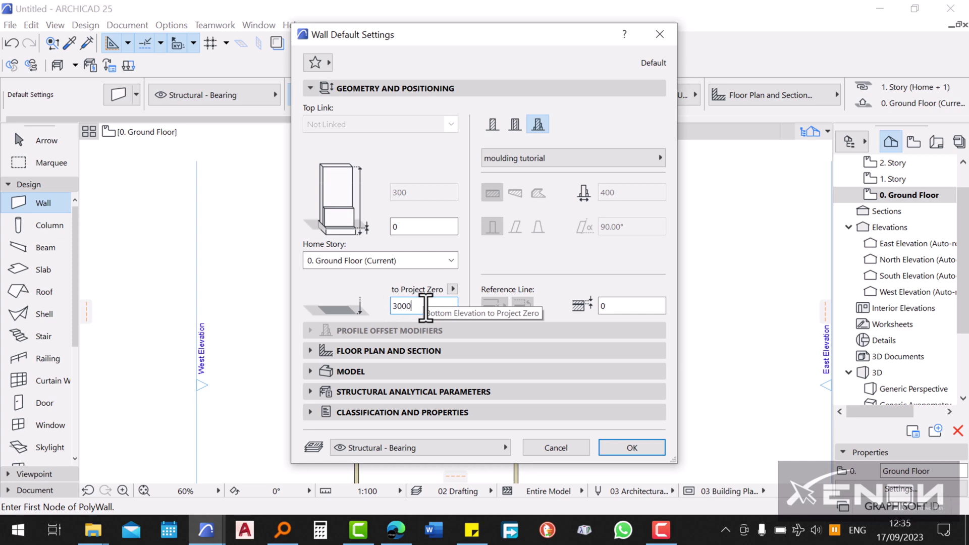
key(Return)
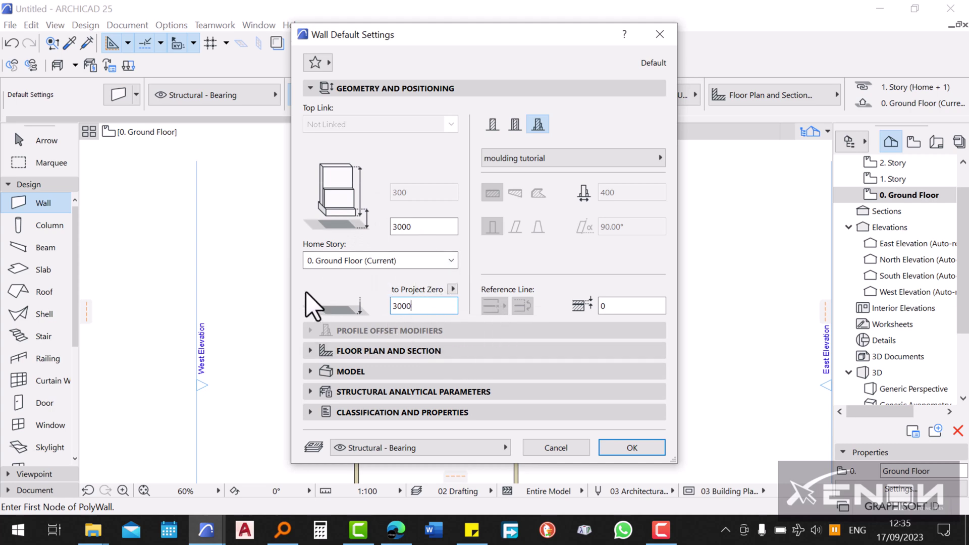
click(628, 448)
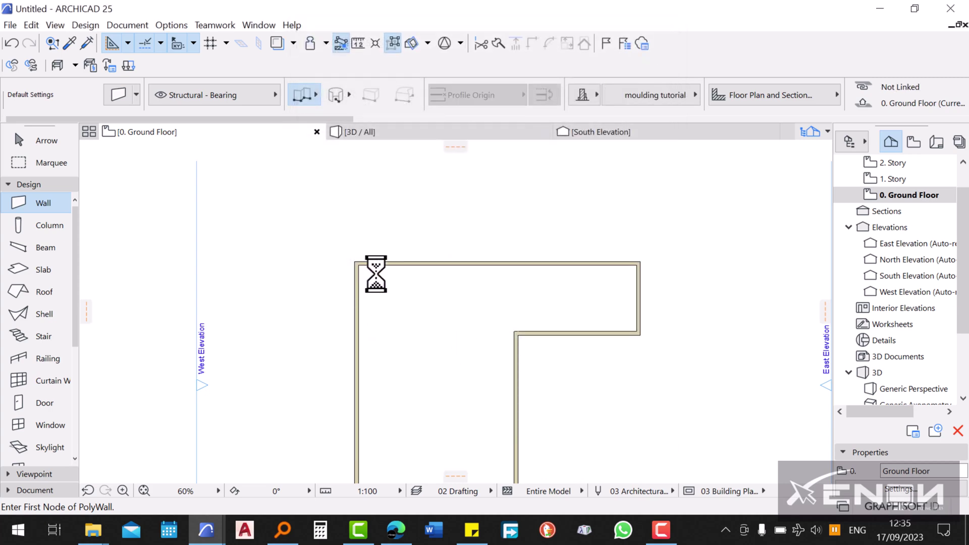
Step: Start the profiled wall at the building's outer upper-left corner and run it down the west wall to the lower-left corner
scroll(363, 275, up, 5)
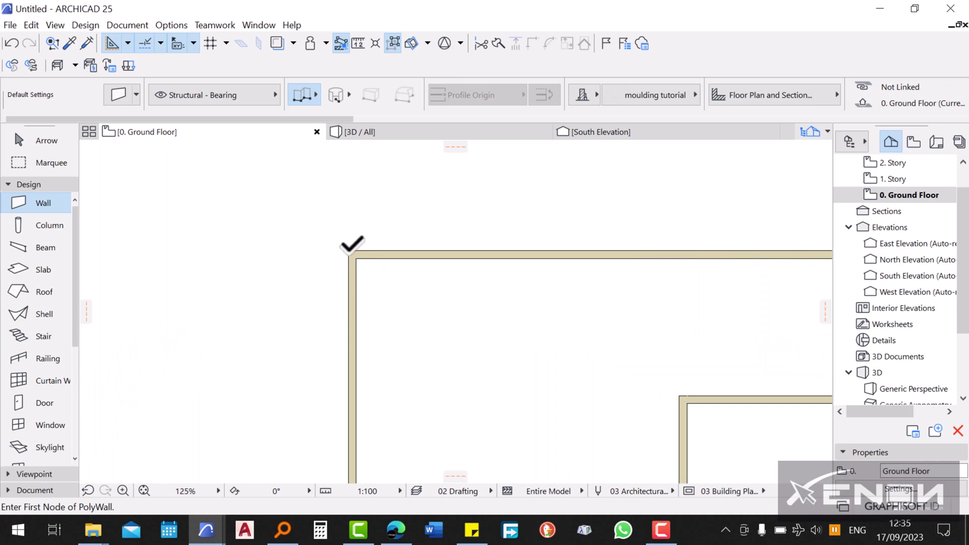
click(351, 251)
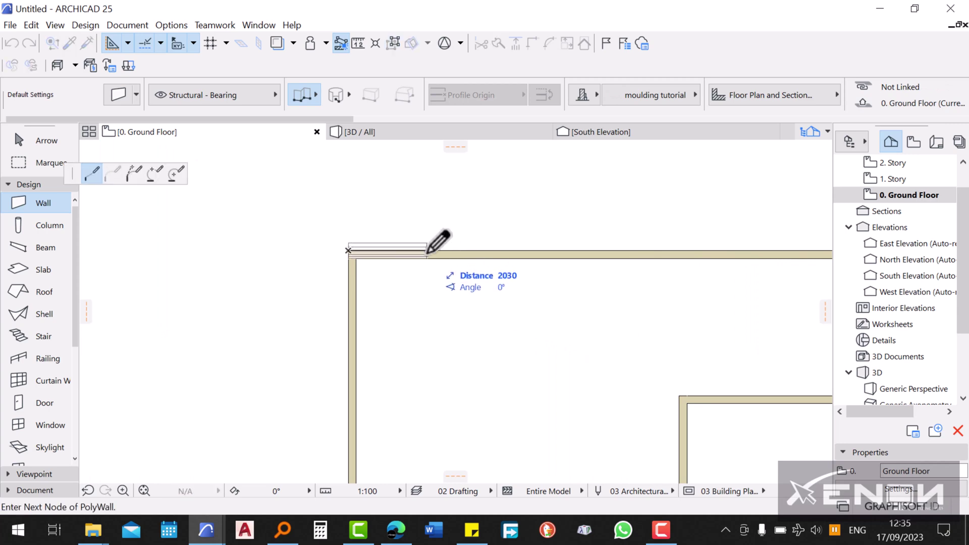
scroll(426, 254, up, 2)
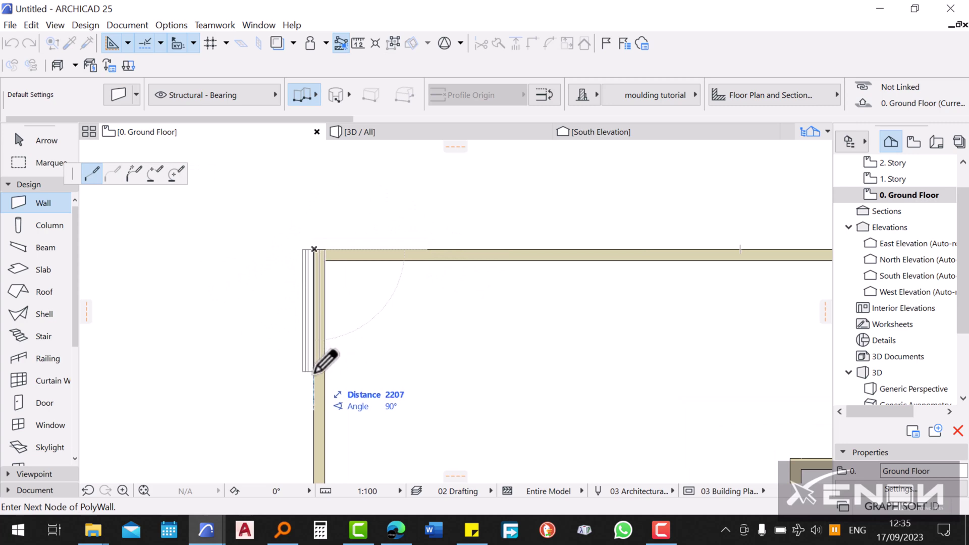
scroll(326, 361, down, 2)
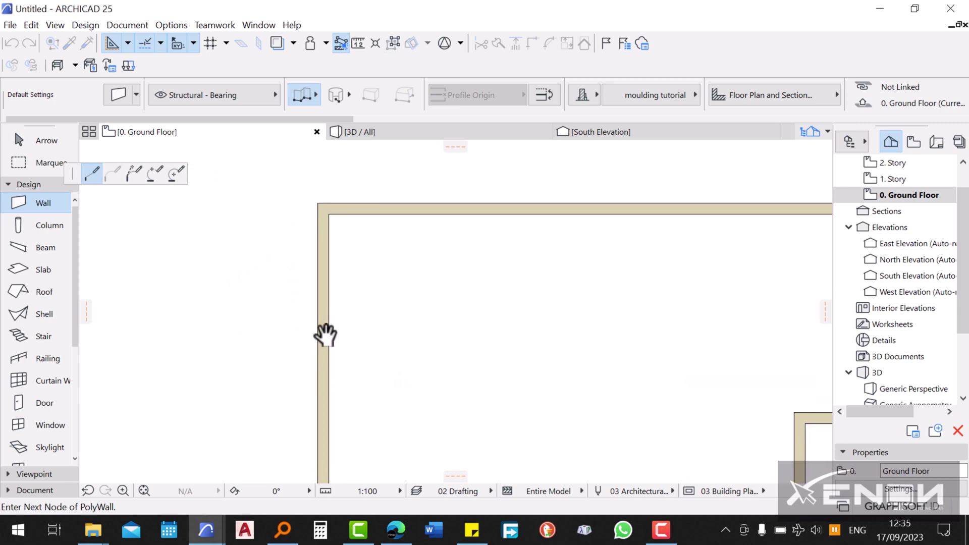
scroll(330, 318, down, 1)
middle_drag(332, 286, 327, 404)
scroll(333, 323, up, 1)
scroll(350, 383, up, 3)
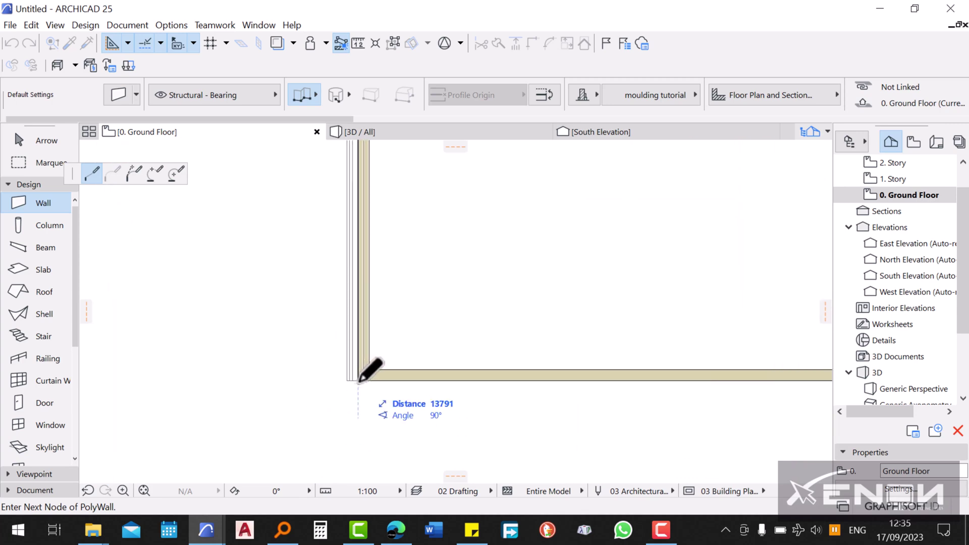
Step: Continue the profiled wall along the bottom wall's outer face and up to the L-shape's re-entrant corner
scroll(649, 372, down, 2)
middle_drag(649, 372, 394, 409)
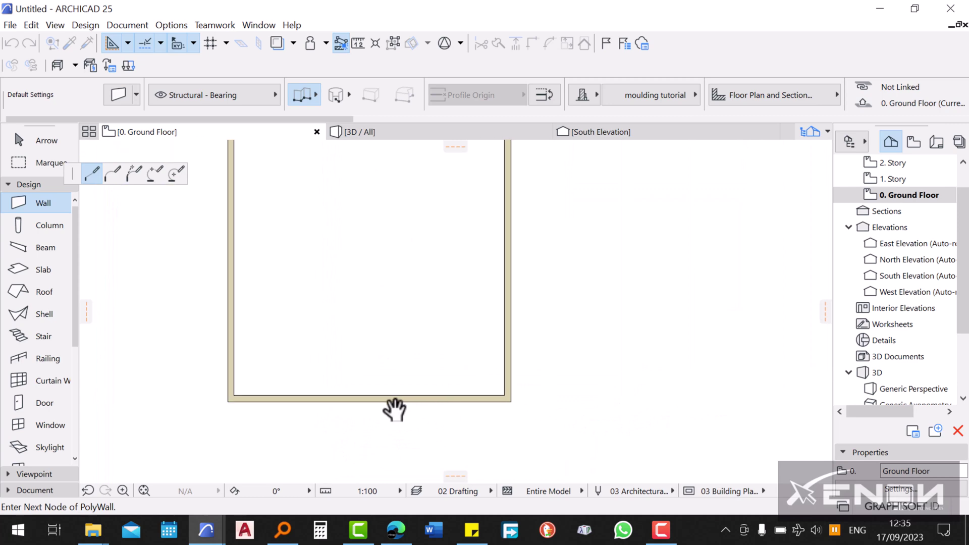
double_click(512, 399)
click(513, 400)
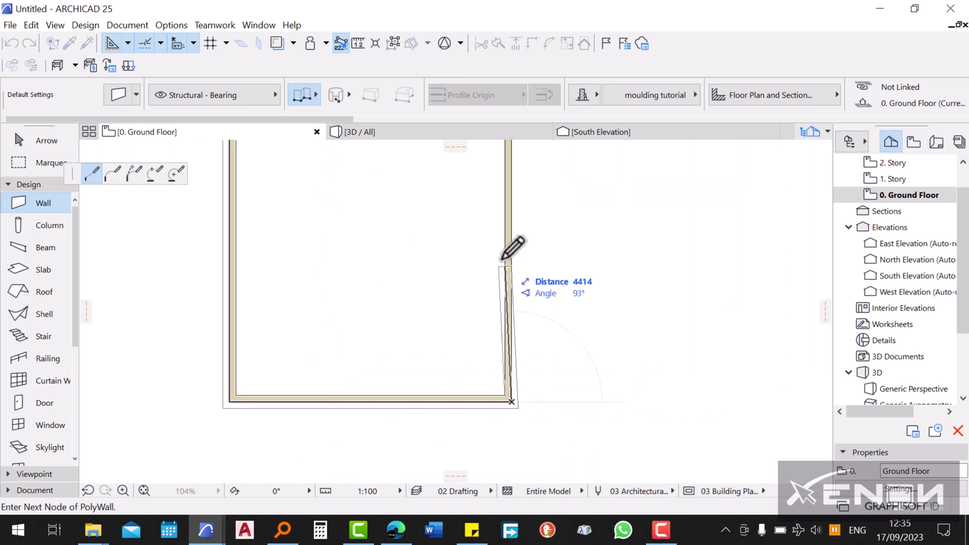
middle_drag(513, 244, 497, 368)
scroll(497, 305, up, 2)
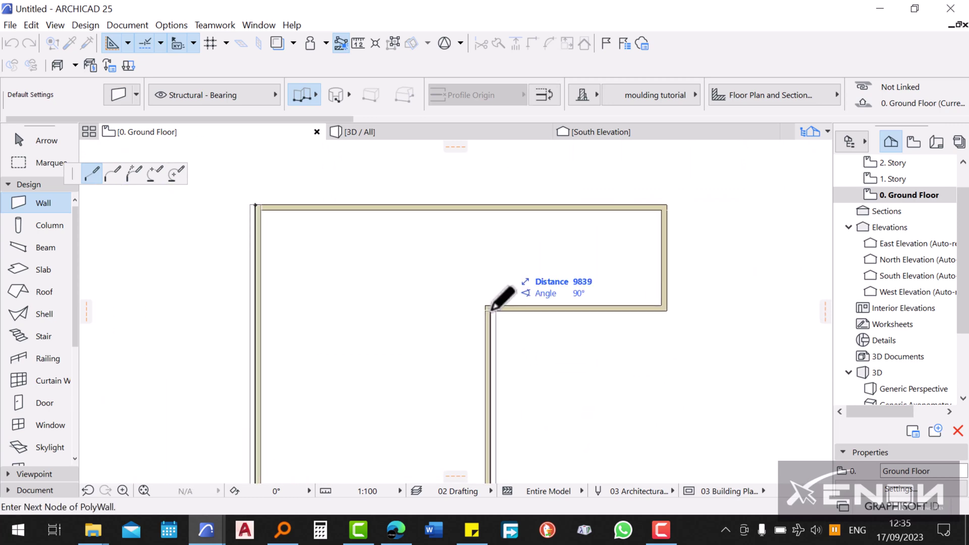
scroll(502, 302, up, 2)
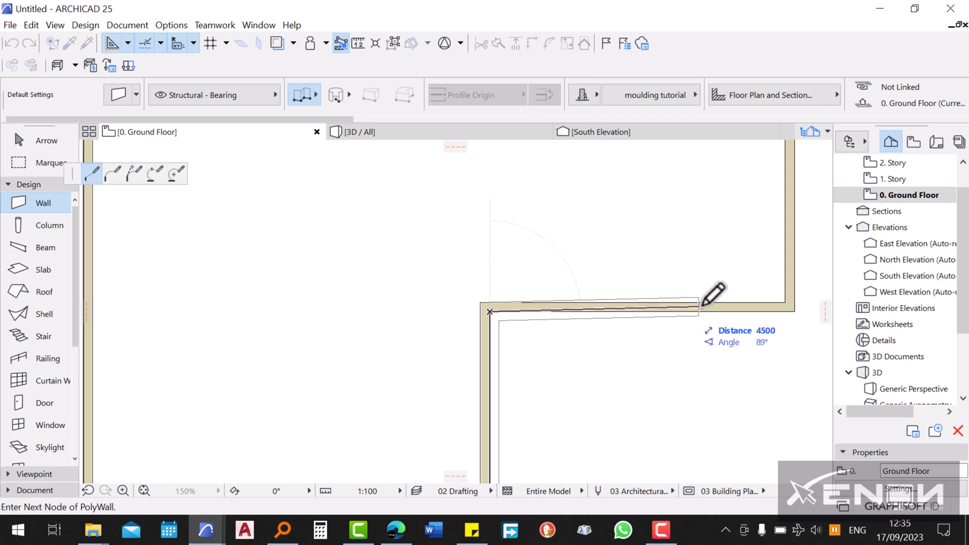
Step: Run the profiled wall around the short wing's outer corners and back along the upper wall to close the loop
middle_drag(707, 292, 545, 329)
scroll(546, 329, down, 2)
click(620, 322)
click(621, 173)
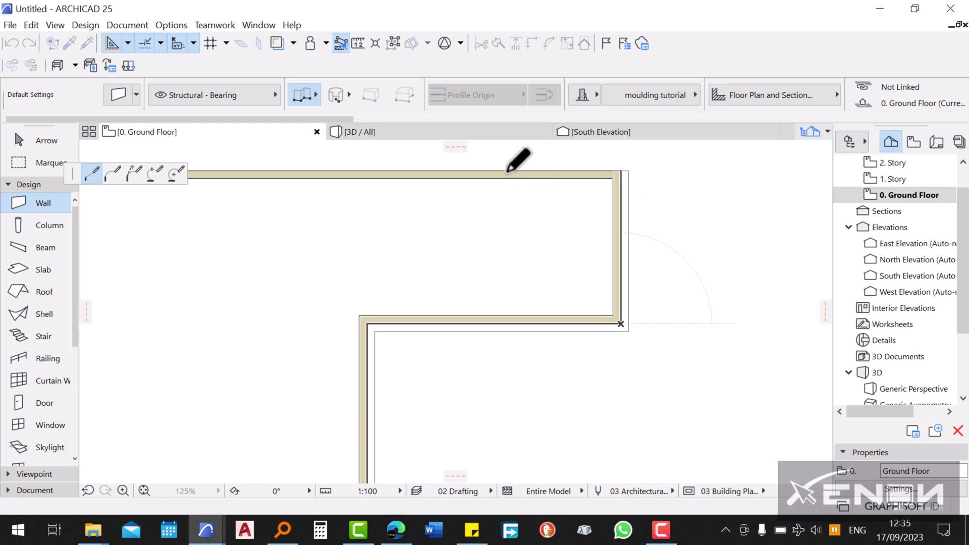
middle_drag(454, 162, 662, 238)
scroll(437, 227, down, 2)
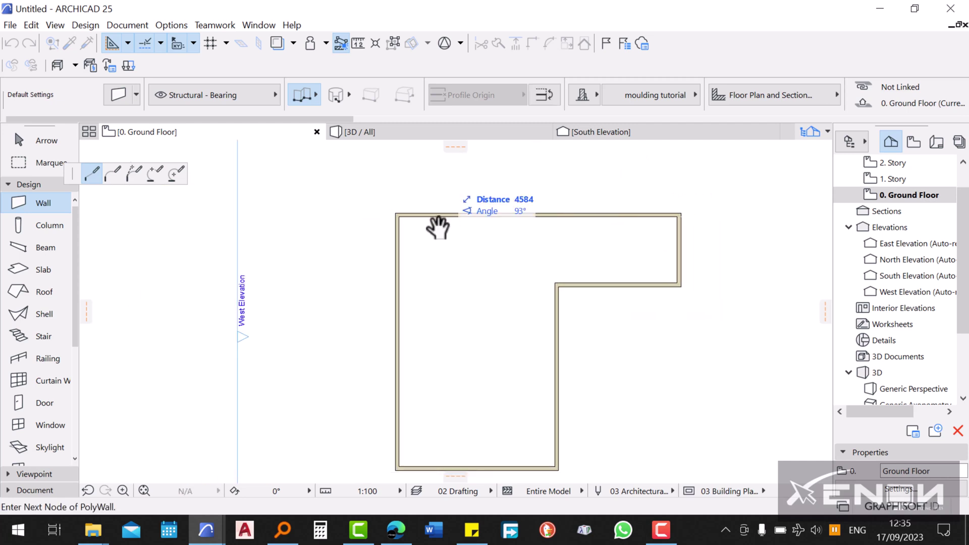
scroll(402, 203, up, 2)
click(398, 210)
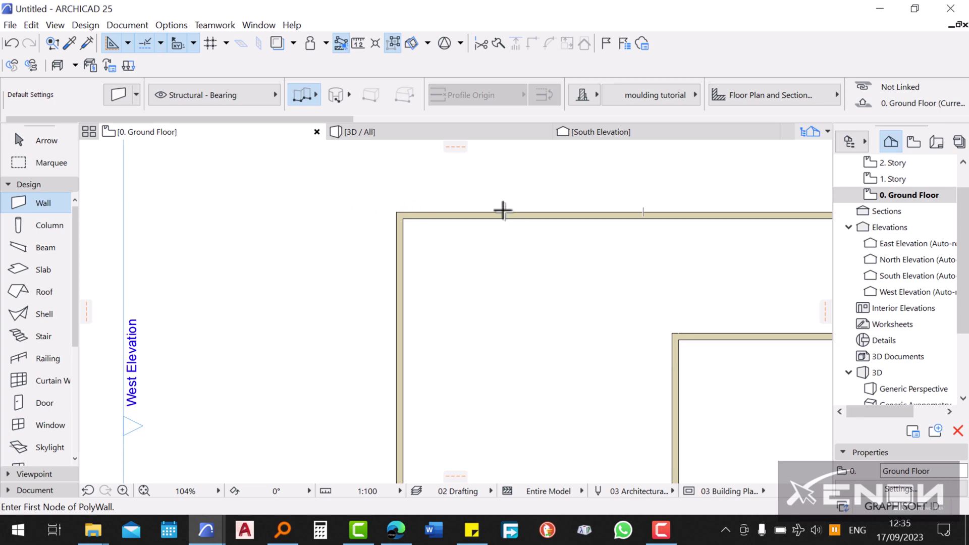
Step: Open the 3D view and inspect the moulding along the tops of the walls
click(412, 133)
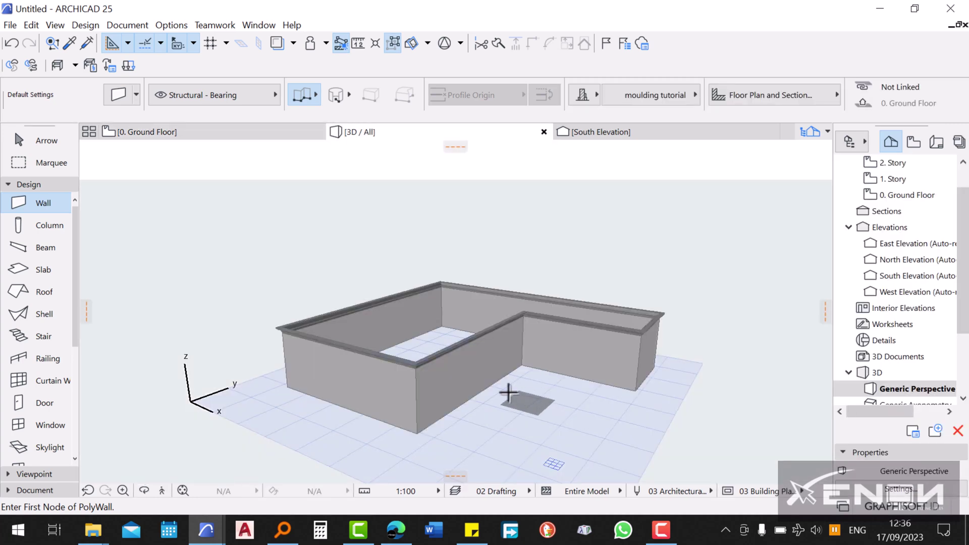
shift+middle_drag(509, 393, 259, 383)
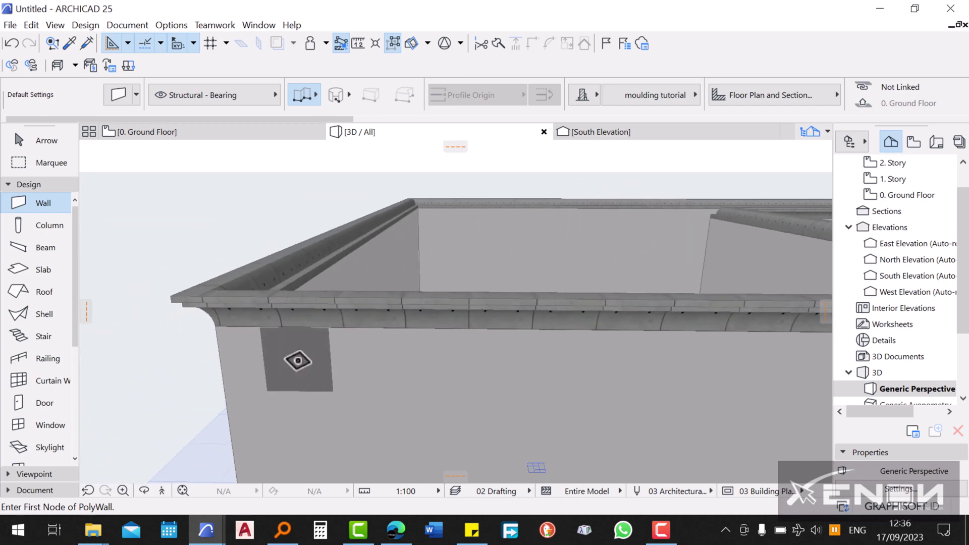
Step: Select all six moulding wall segments and enable surface overrides for both their reference-line side and opposite side
shift+click(601, 351)
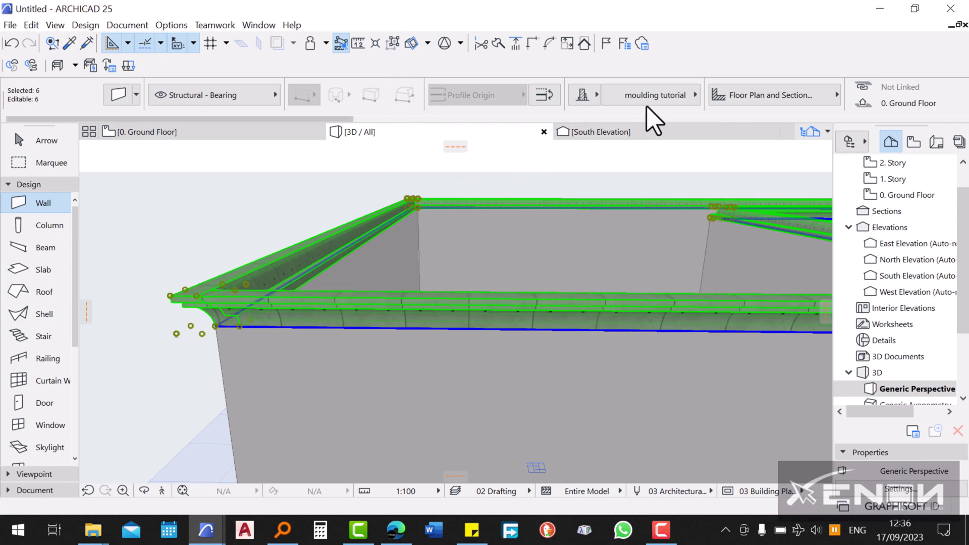
scroll(656, 109, down, 6)
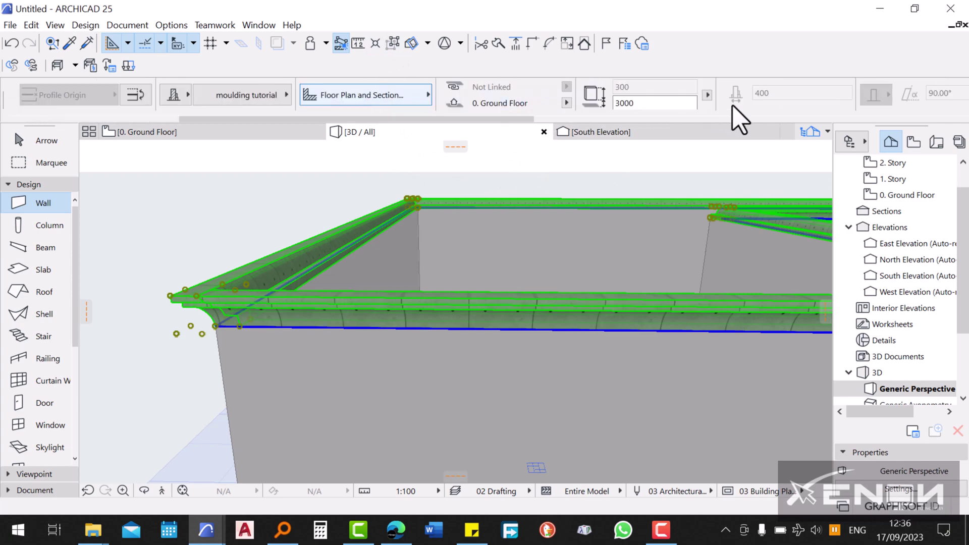
scroll(744, 121, down, 6)
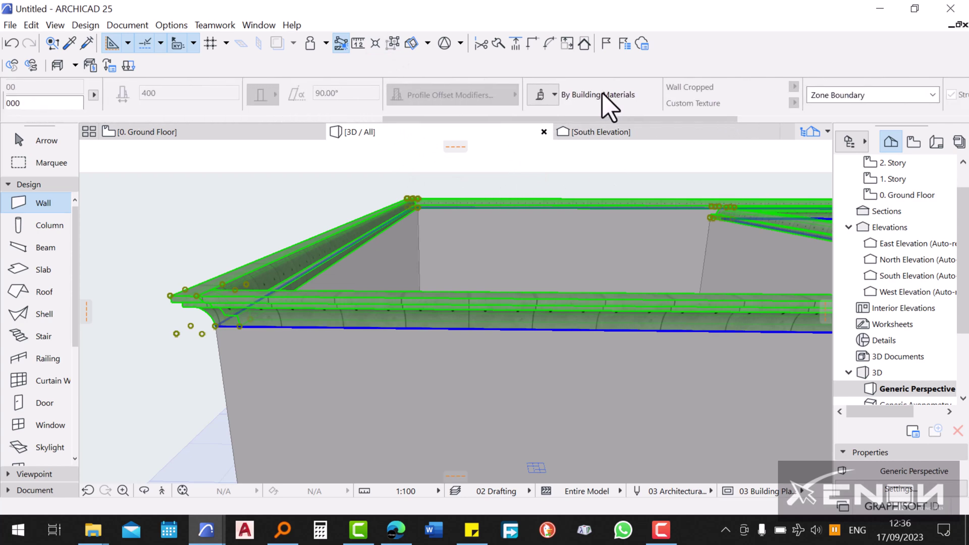
scroll(527, 106, up, 4)
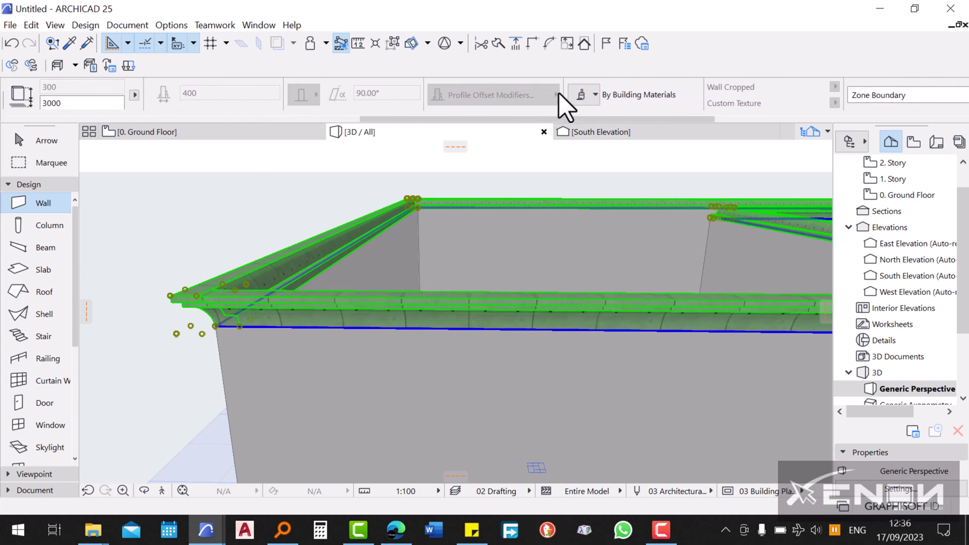
click(596, 95)
click(585, 150)
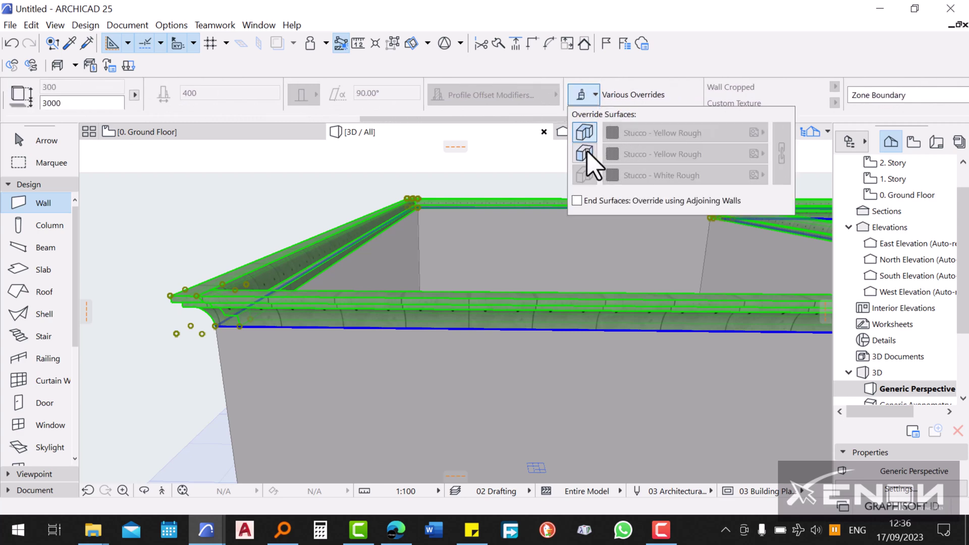
Step: Set the moulding's override surface to Leather - Tabac, link it across the override surfaces, and deselect the moulding
click(756, 133)
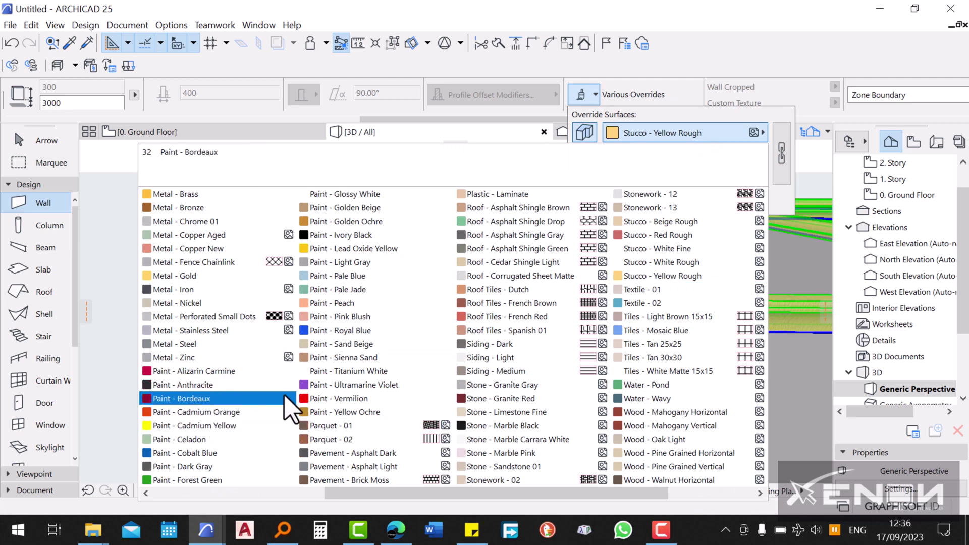
scroll(354, 409, up, 2)
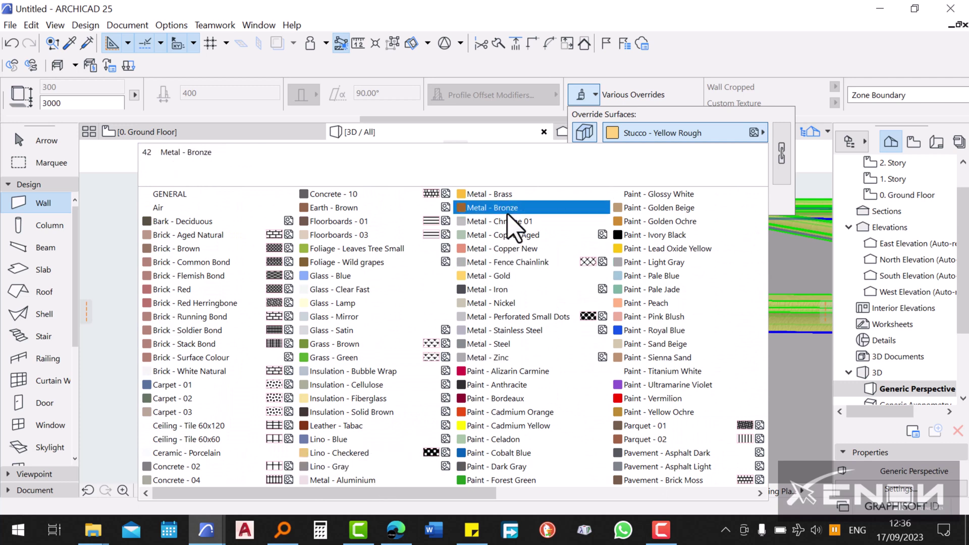
click(353, 425)
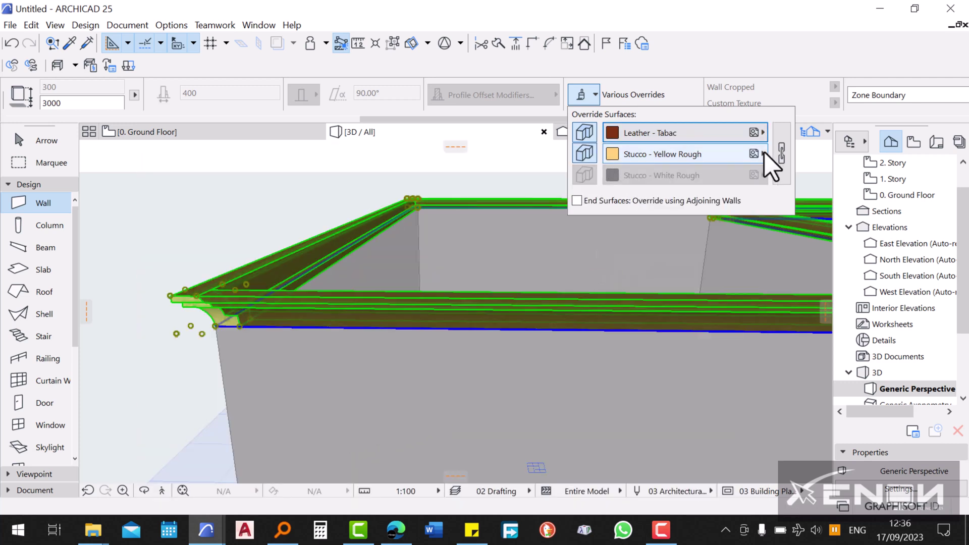
click(782, 152)
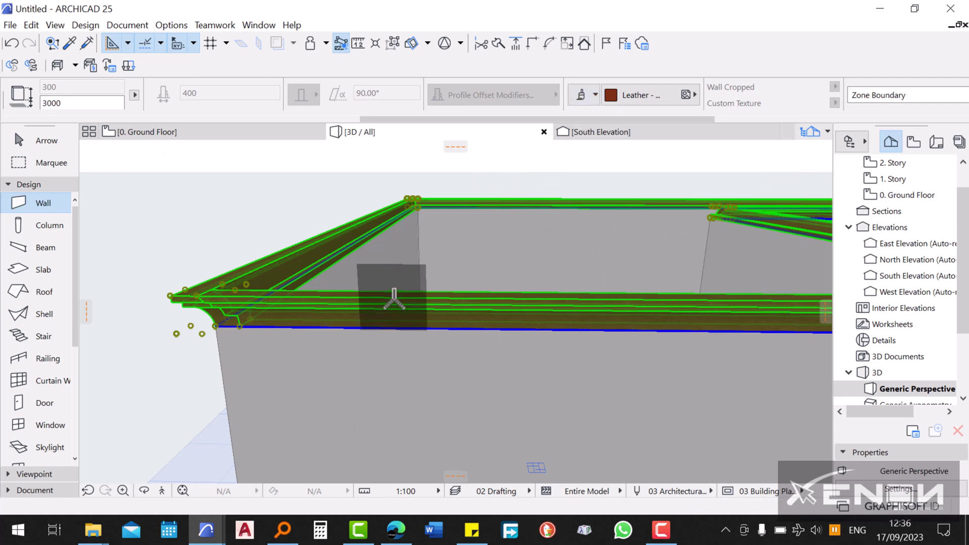
key(Escape)
scroll(469, 364, down, 10)
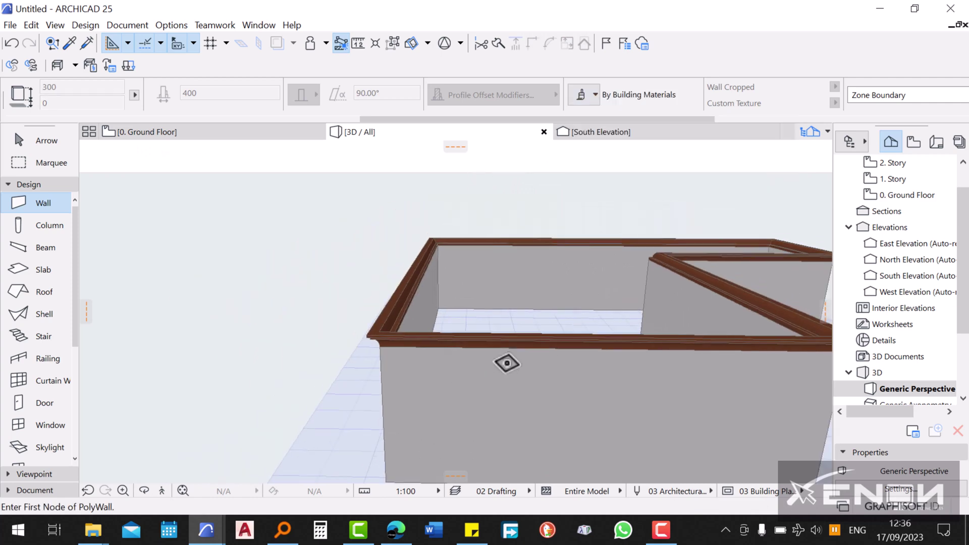
shift+middle_drag(410, 362, 235, 273)
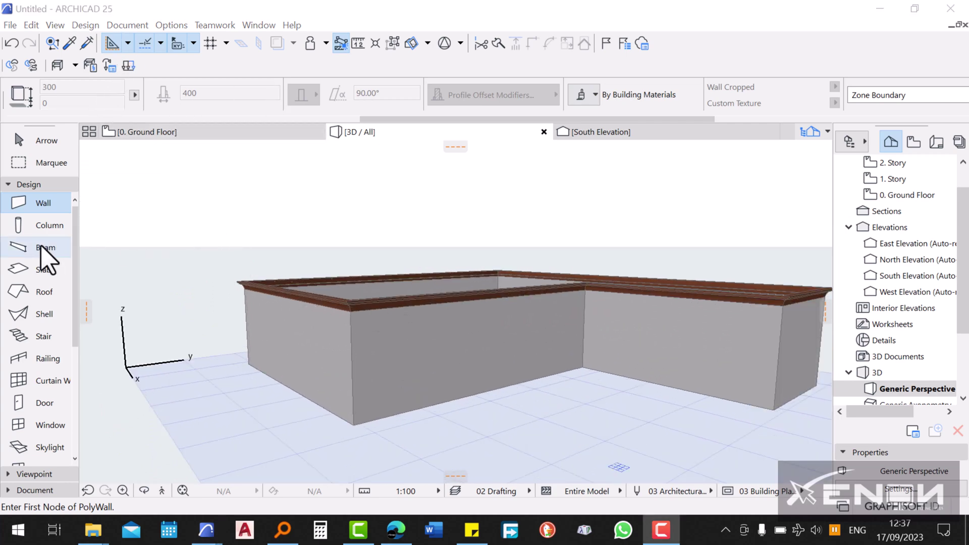
Step: Leave the 3D view and open the 1. Story floor plan with the whole moulding outline in view
click(205, 146)
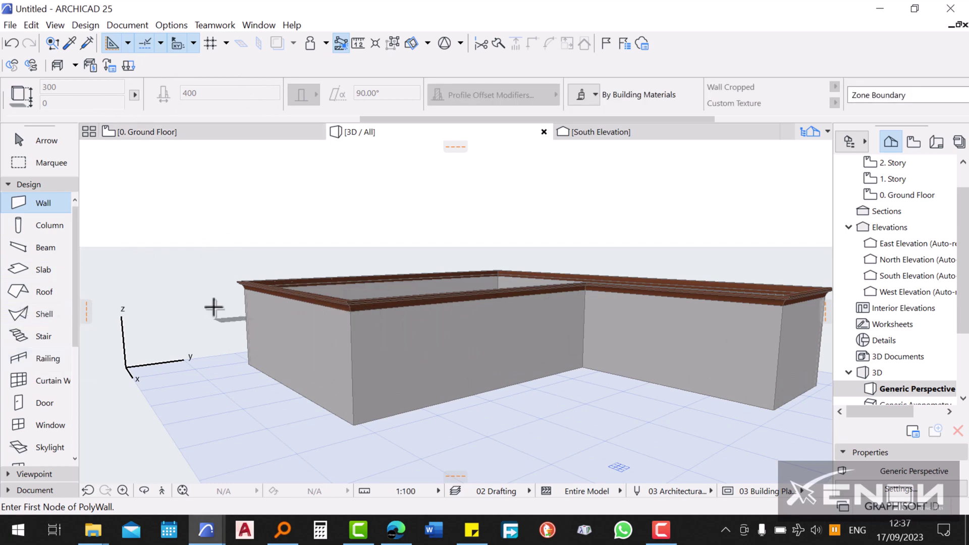
click(266, 134)
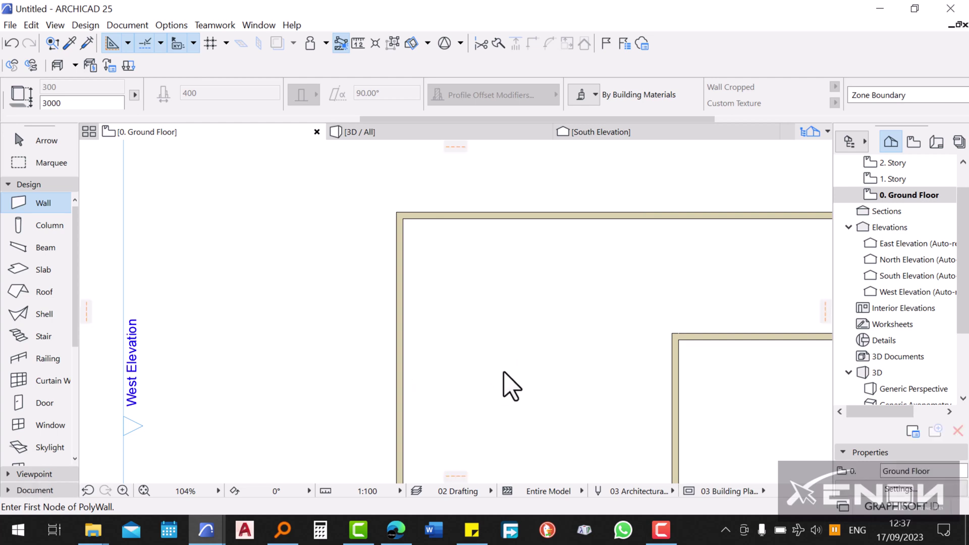
scroll(504, 384, down, 5)
middle_drag(504, 370, 455, 310)
click(927, 180)
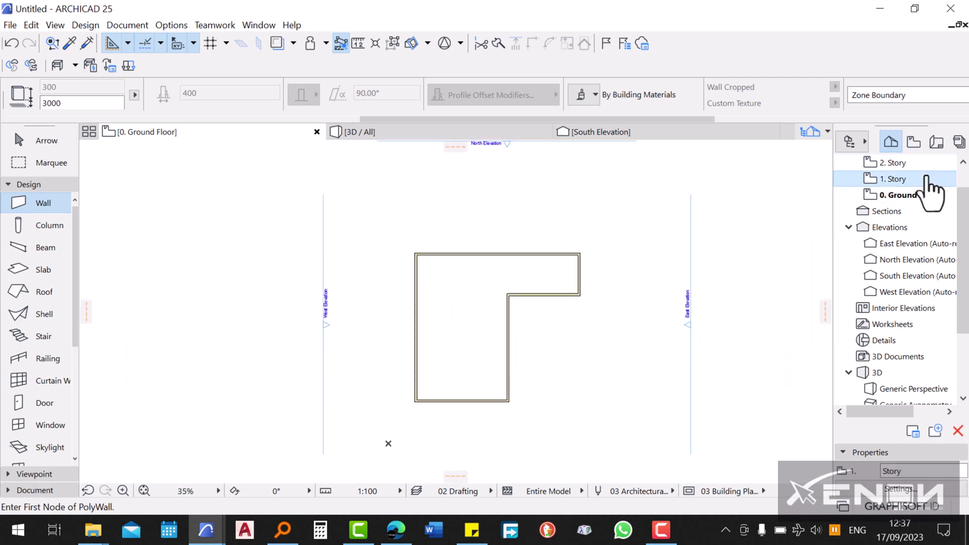
scroll(411, 255, up, 3)
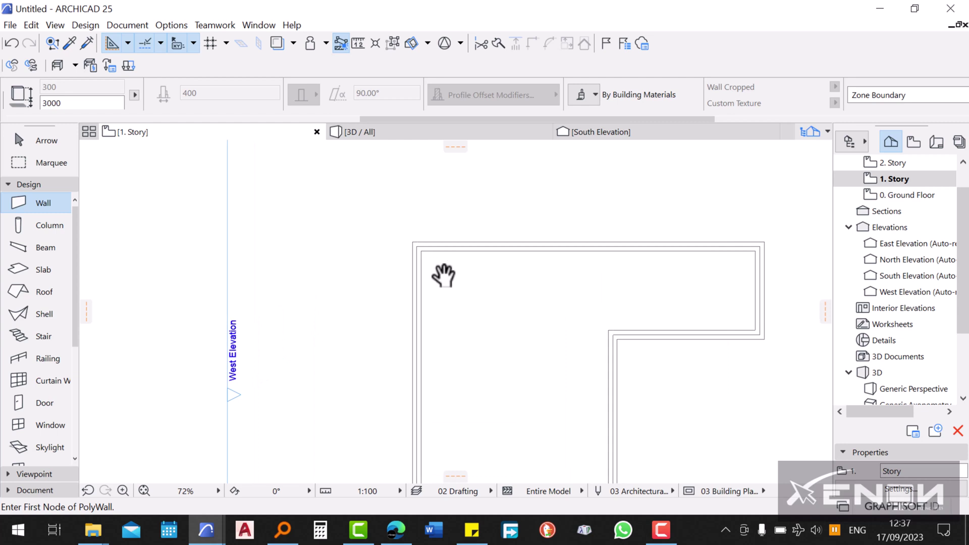
middle_drag(443, 274, 347, 232)
scroll(399, 286, down, 2)
middle_drag(392, 283, 300, 273)
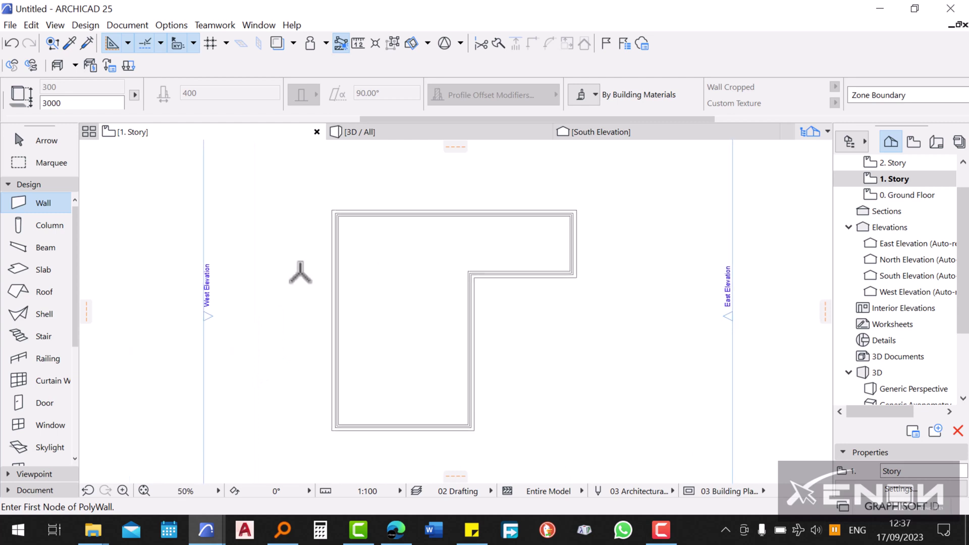
Step: Start the Roof tool and enable the top, edge and bottom surface overrides in its default settings
click(71, 285)
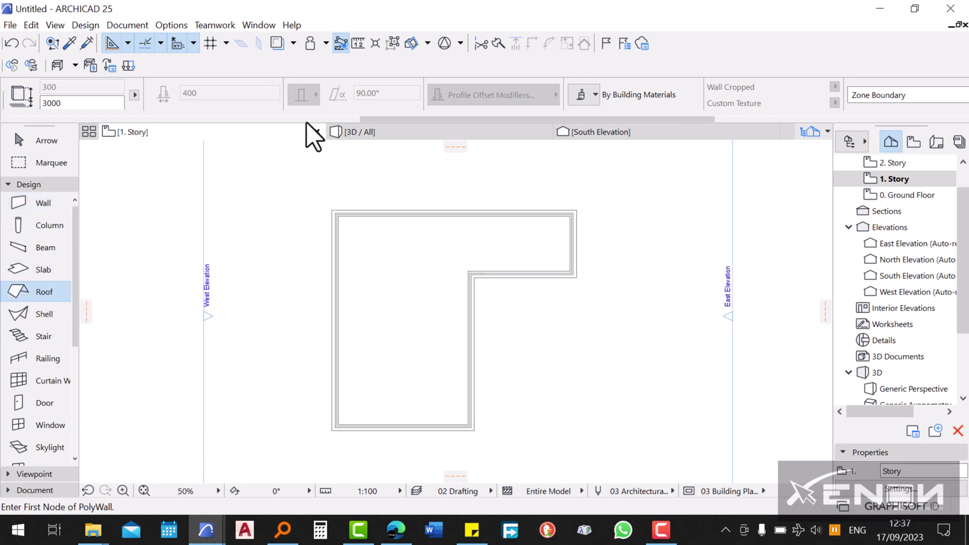
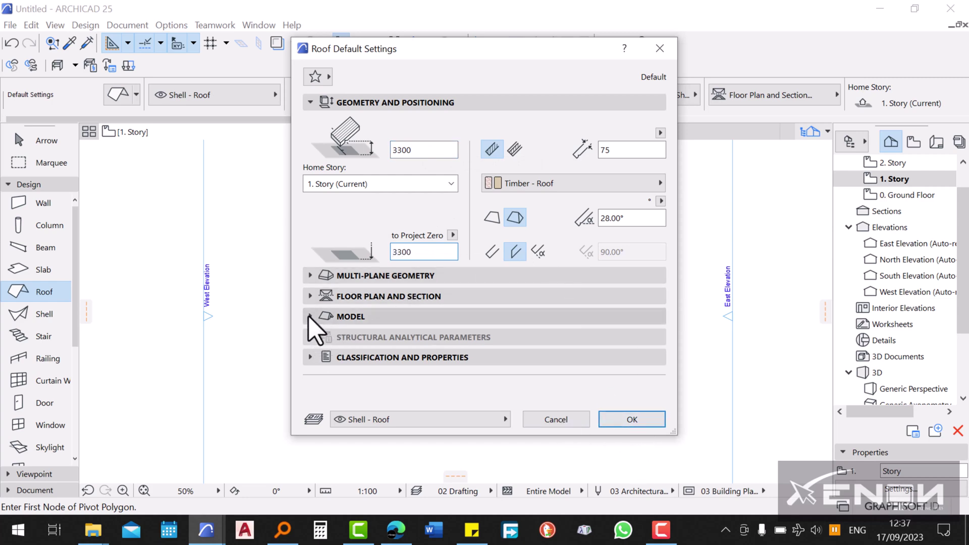
click(326, 318)
click(331, 202)
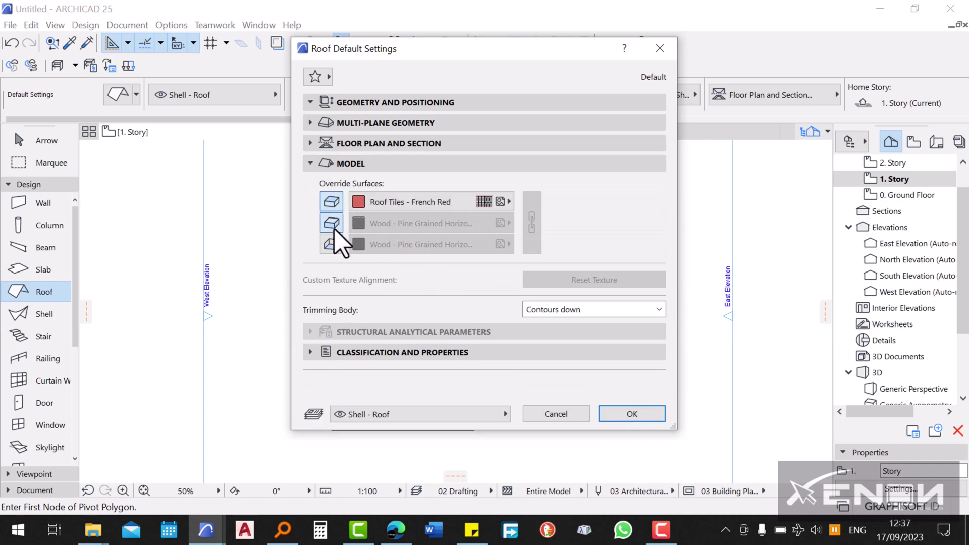
click(332, 222)
click(332, 244)
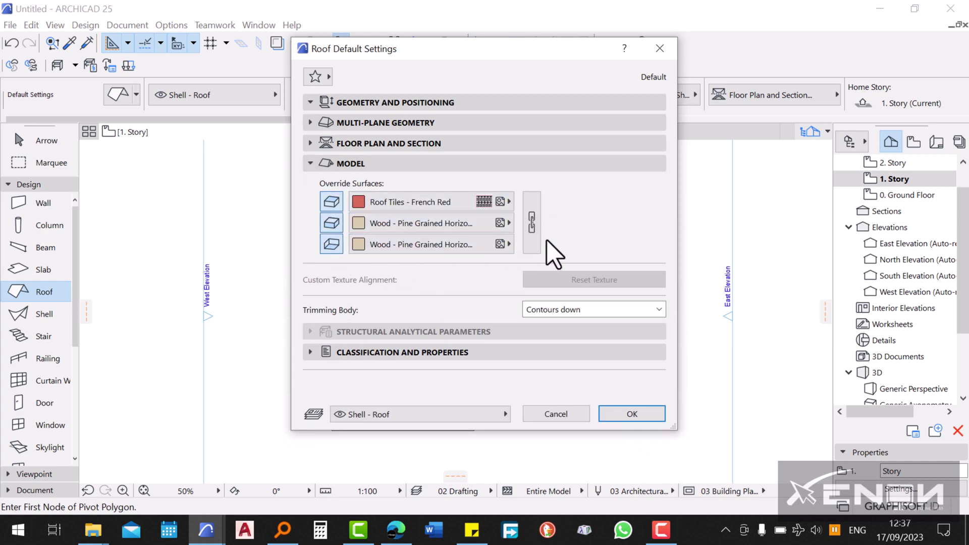
click(618, 415)
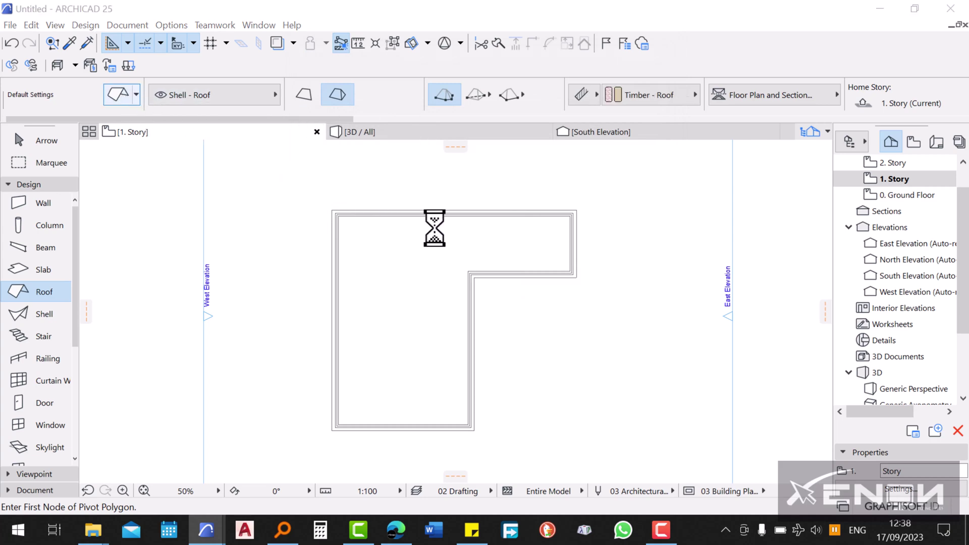
Step: Reopen the roof default settings and set the top surface override to Roof Tiles - French Red
key(ctrl+t)
click(470, 204)
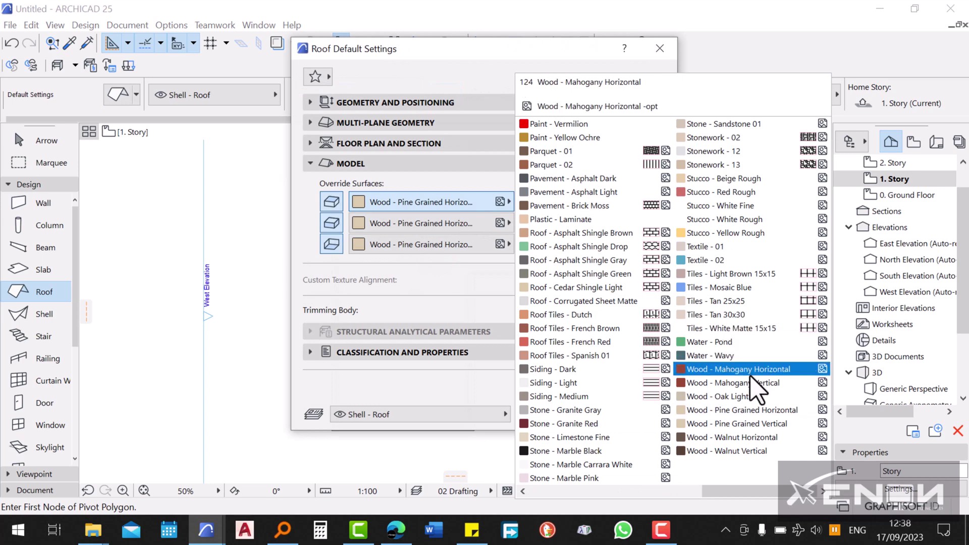
scroll(757, 372, up, 5)
scroll(745, 363, down, 5)
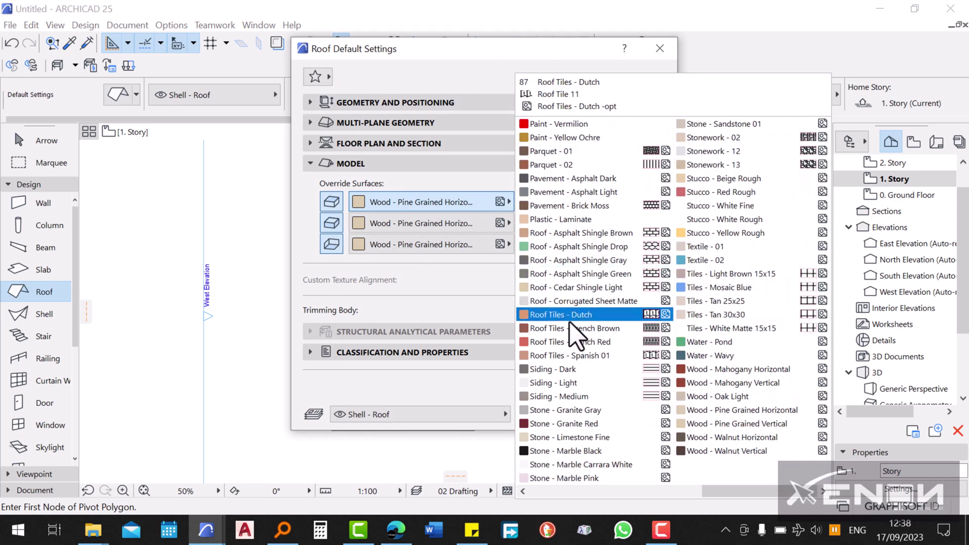
click(595, 343)
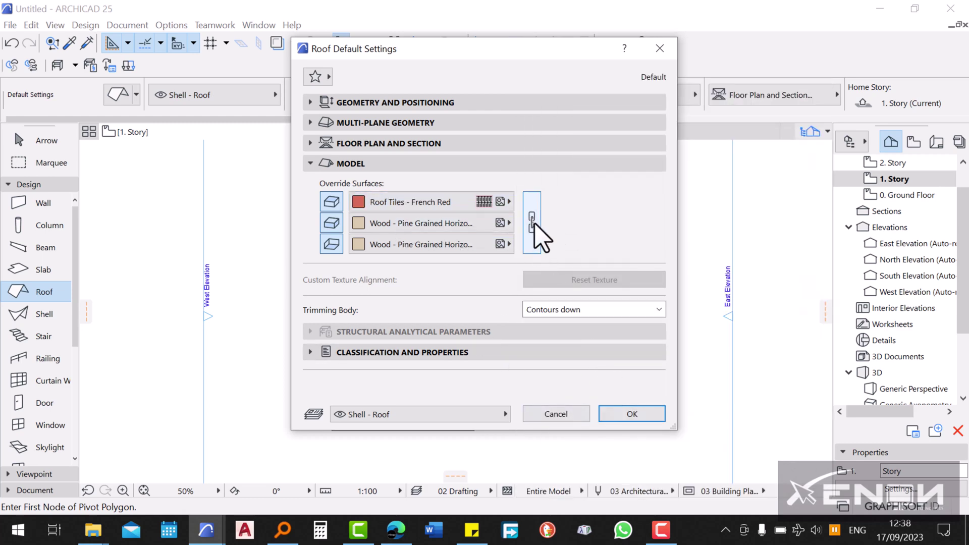
Step: Turn the roof's edge and bottom surface overrides off and back on, keeping them unlinked, and accept the settings
click(337, 224)
click(334, 244)
click(333, 223)
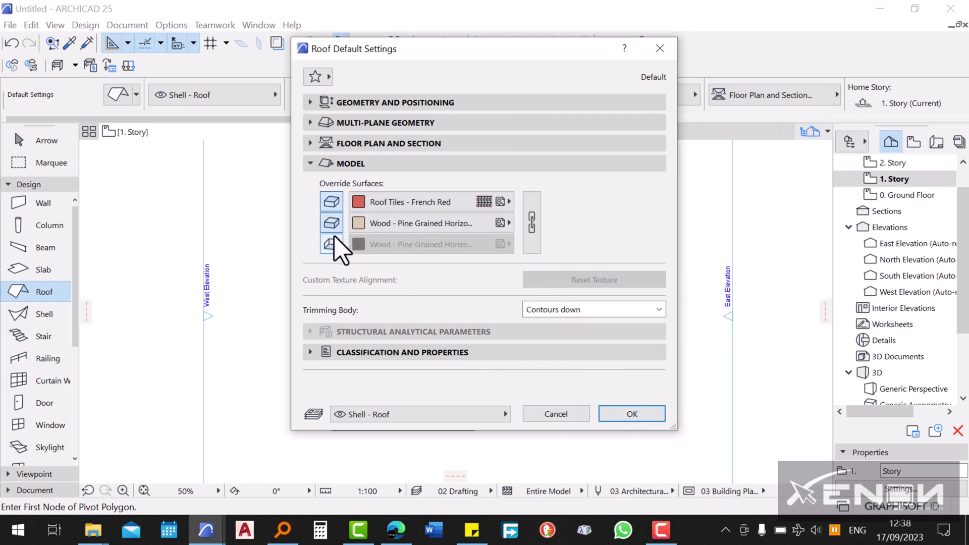
click(332, 244)
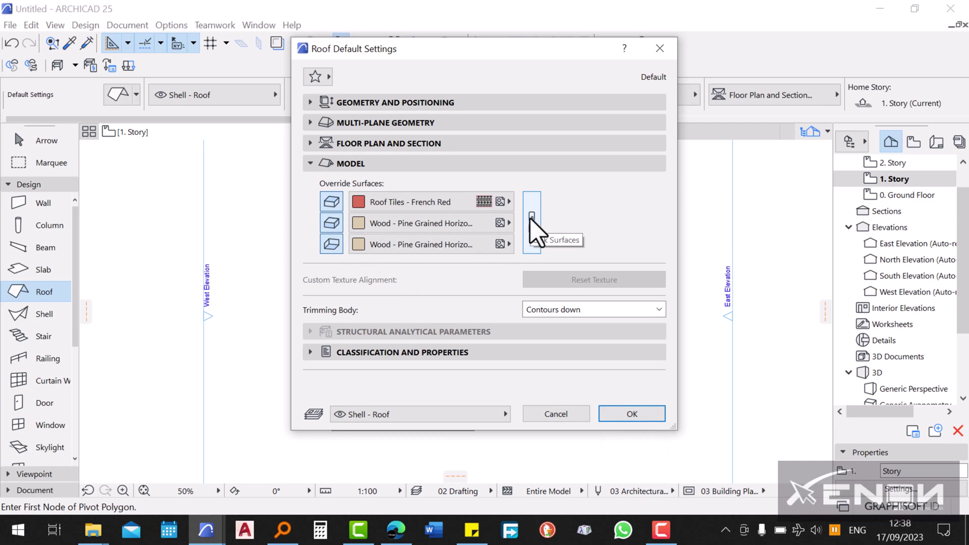
click(410, 202)
click(410, 202)
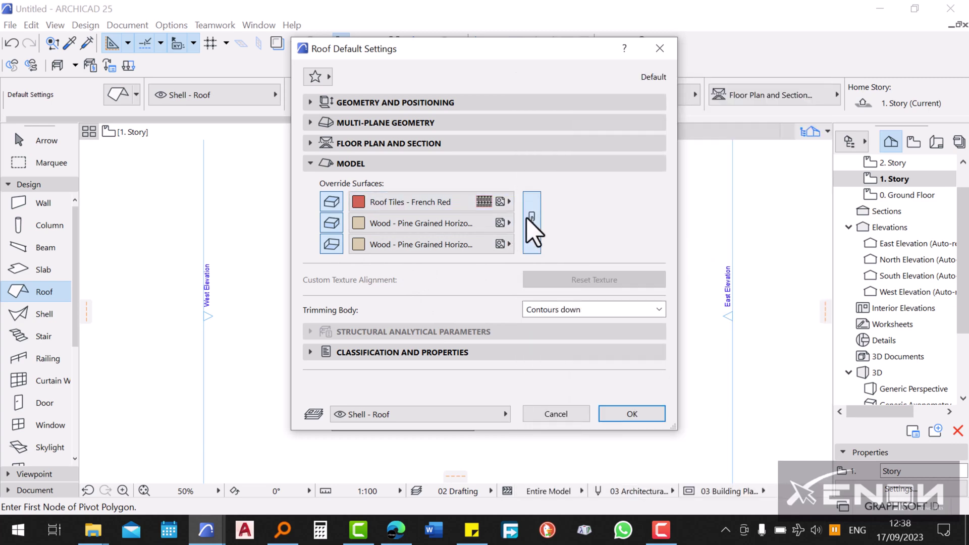
click(632, 414)
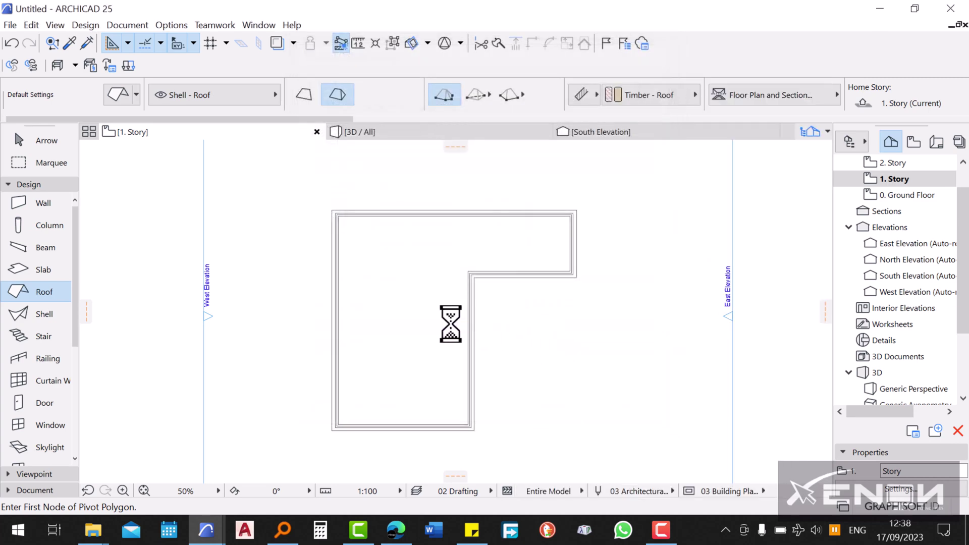
Step: Start the roof's pivot polygon on the moulding's second outline at the upper-left corner and trace to the short wing's upper-right and lower-right corners
scroll(363, 236, up, 8)
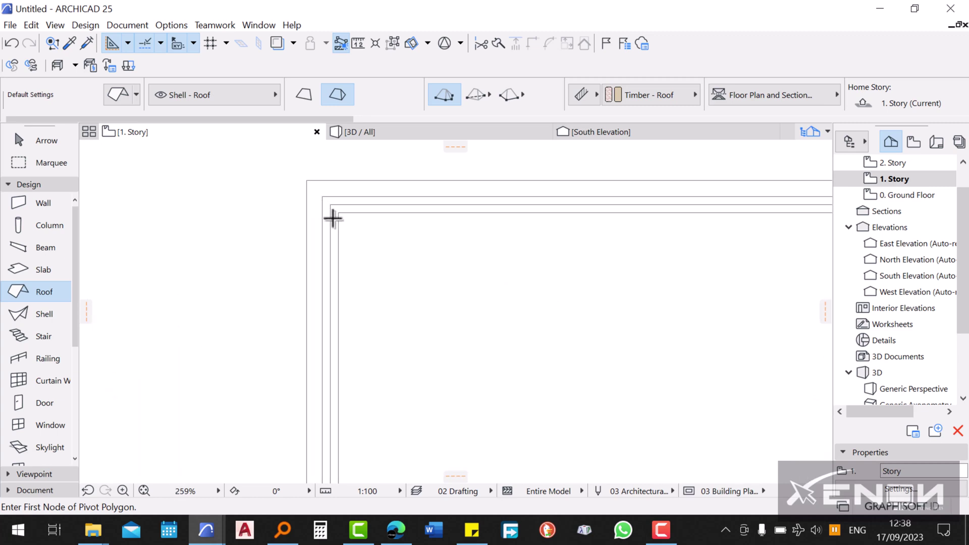
click(322, 196)
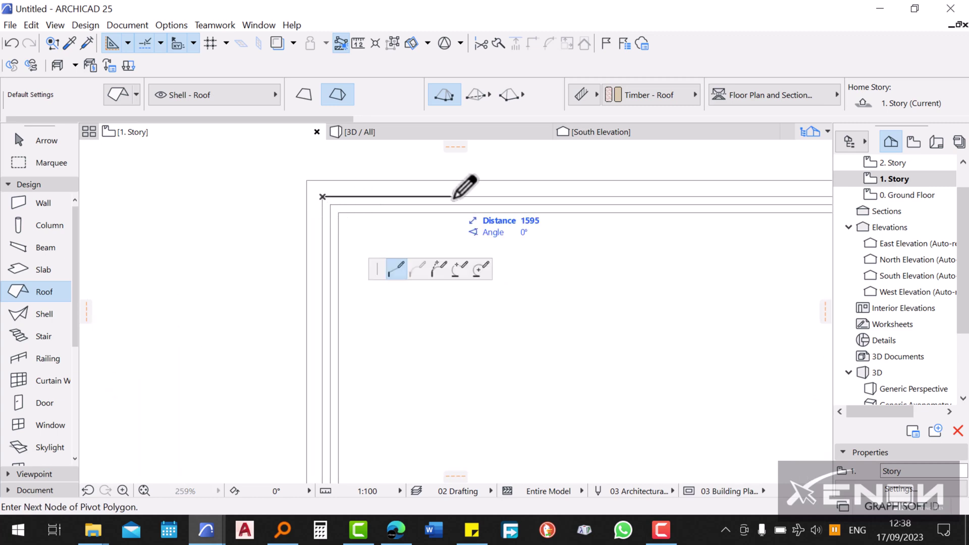
scroll(505, 232, down, 4)
middle_drag(411, 249, 311, 241)
scroll(459, 210, up, 1)
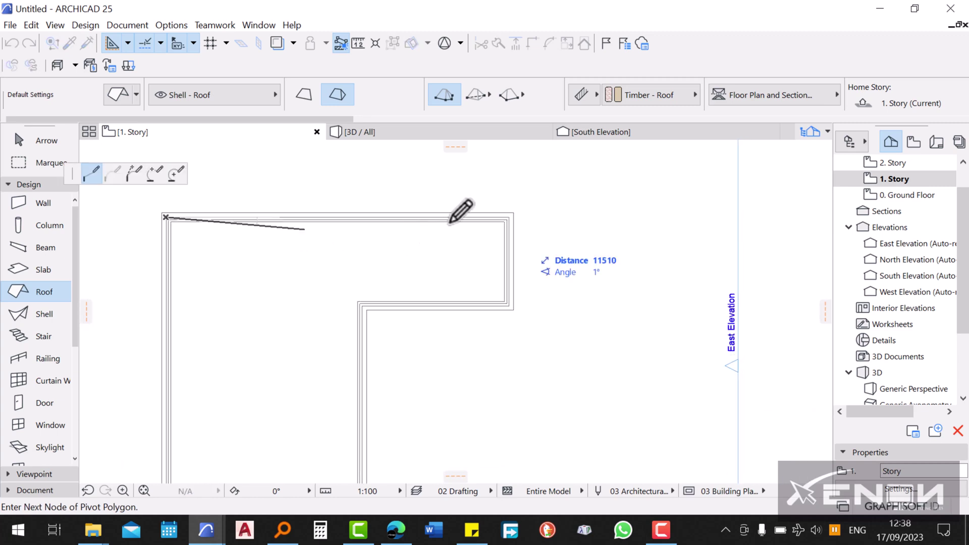
scroll(519, 205, right, 5)
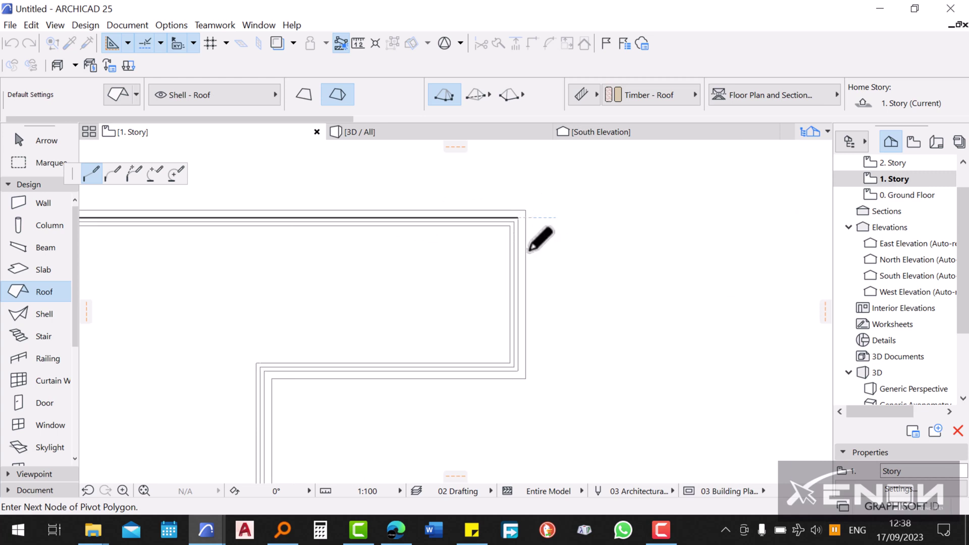
click(520, 220)
click(520, 371)
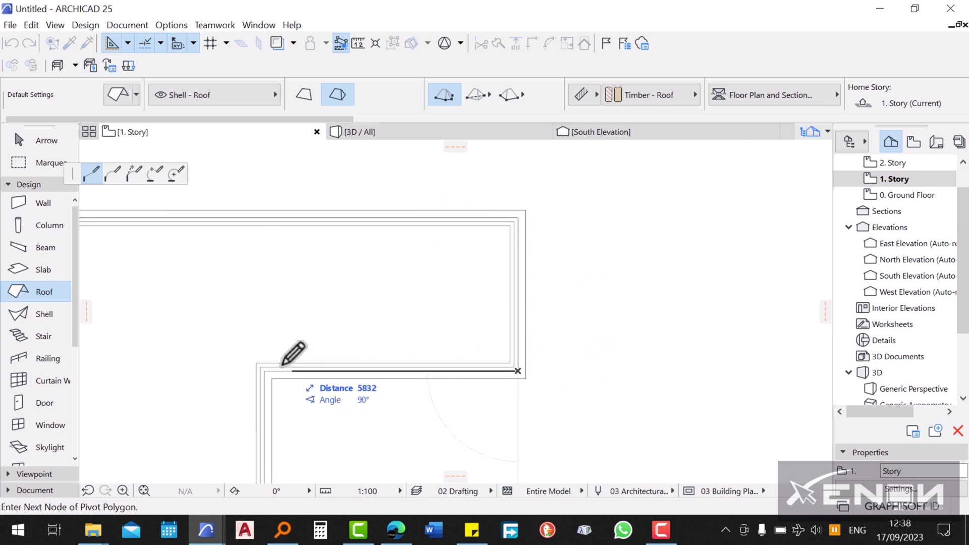
Step: Trace the remaining roof pivot polygon corners along the moulding's second outline around the long wing and close it at the upper-left starting corner
scroll(273, 418, down, 10)
scroll(273, 418, left, 4)
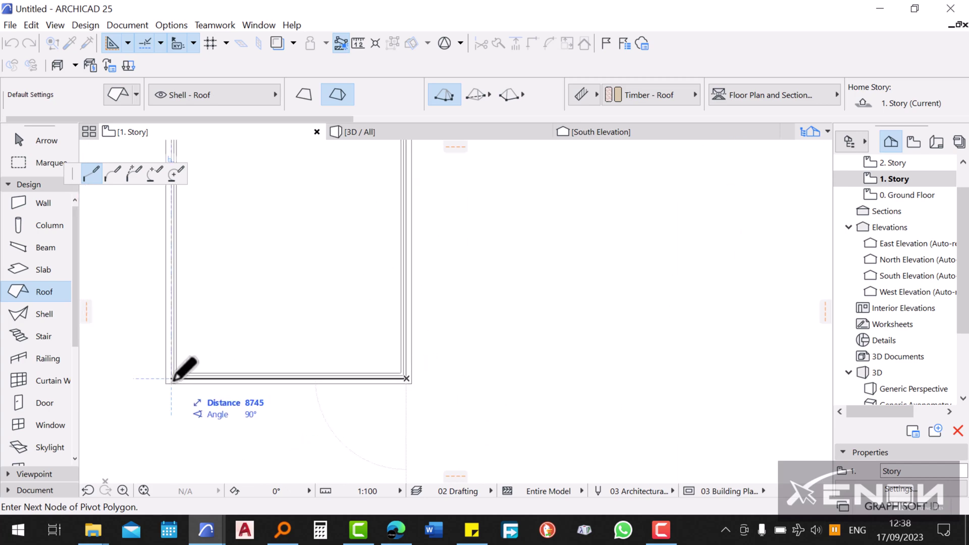
scroll(182, 363, up, 10)
scroll(190, 353, left, 1)
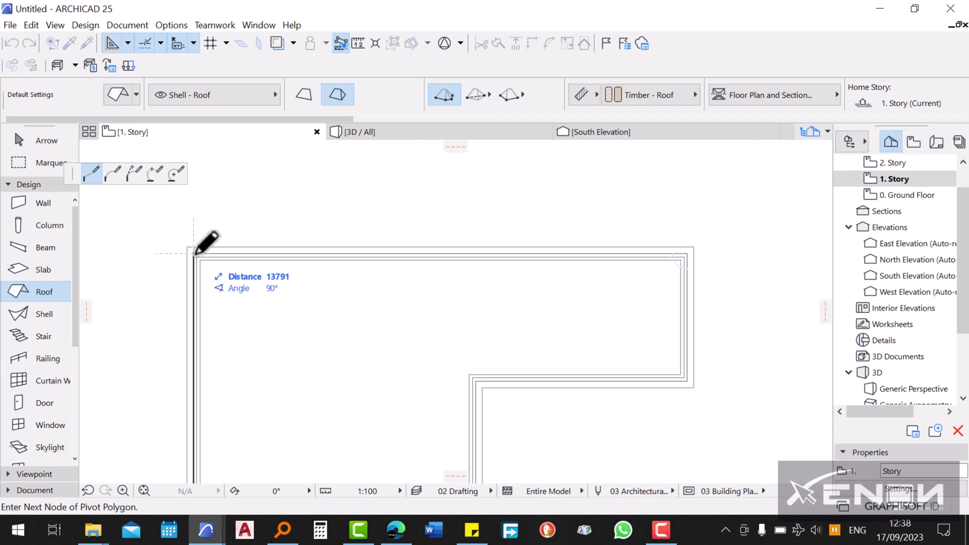
click(195, 253)
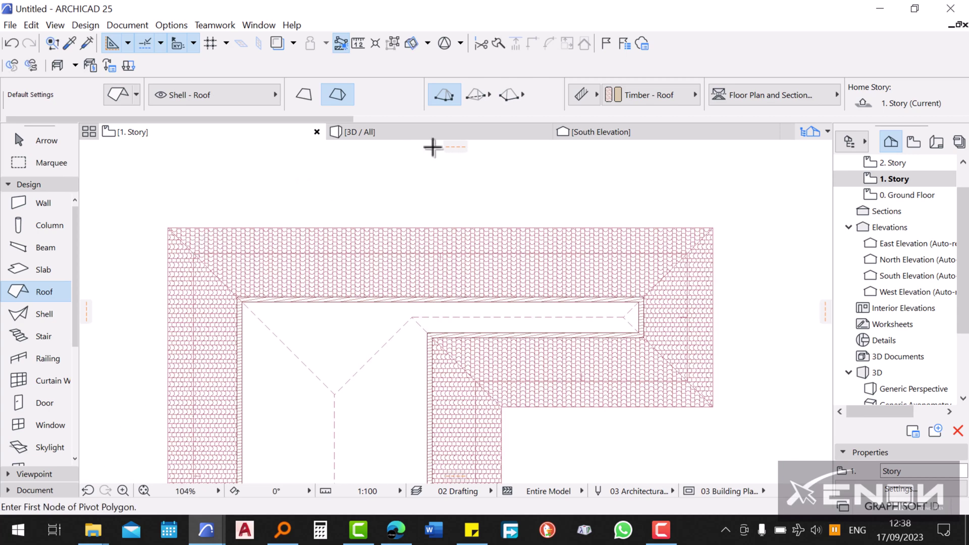
Step: In the 3D view, set the selected roof's eaves overhang offset to 0 in its multi-plane geometry, accept it and deselect the roof
click(431, 133)
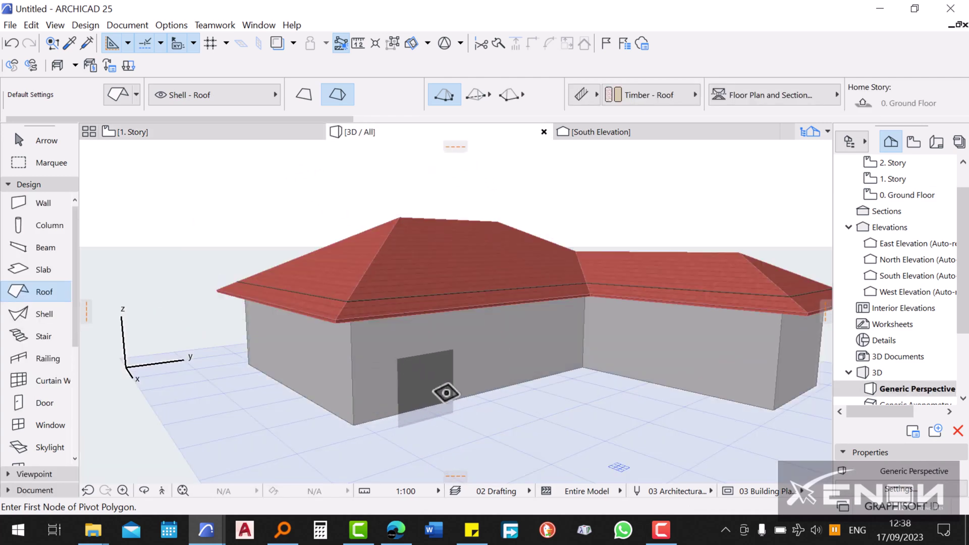
key(shift)
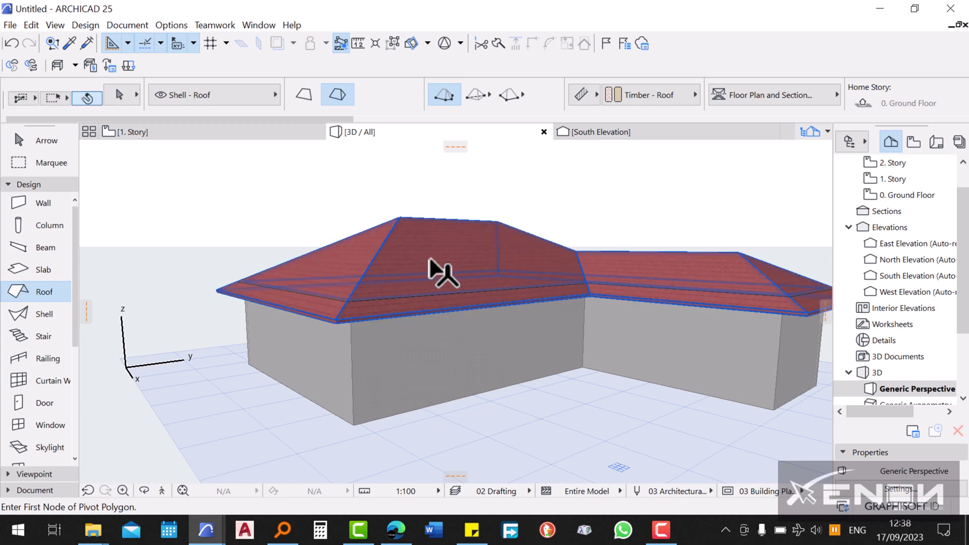
shift+click(429, 258)
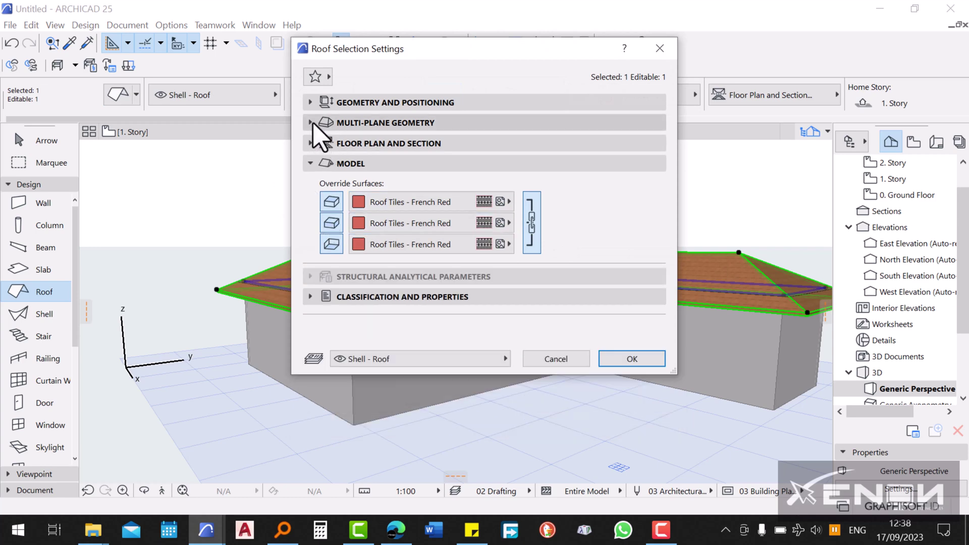
click(313, 123)
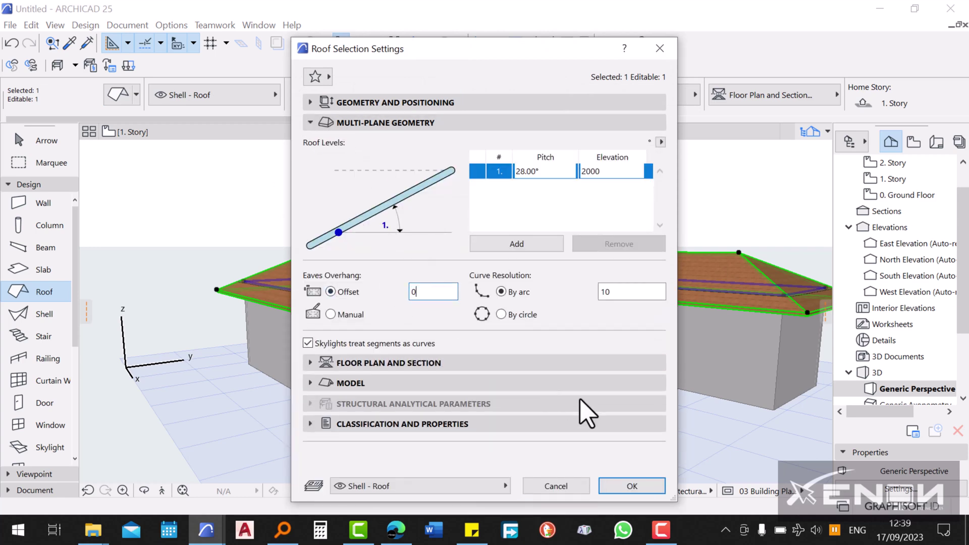
click(651, 480)
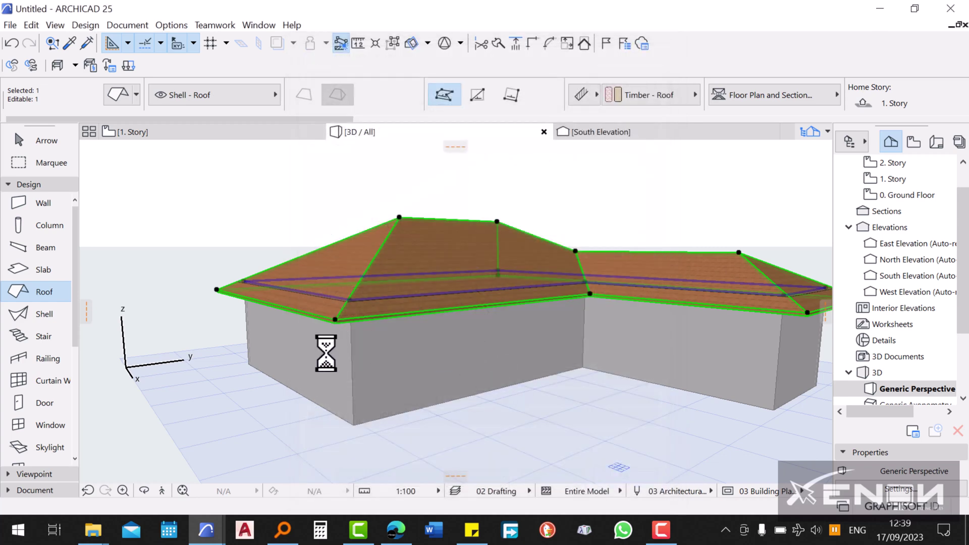
key(Escape)
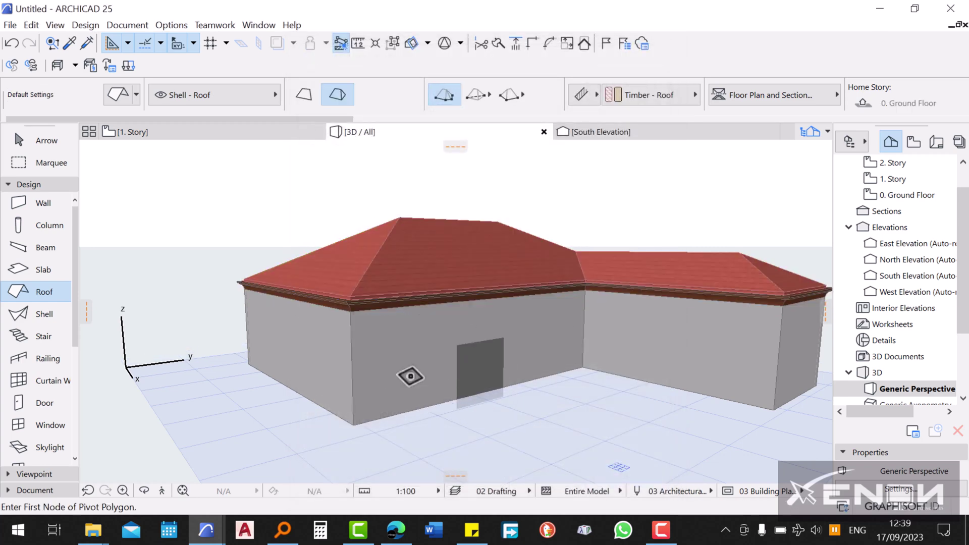
Step: Inspect in 3D how the roof edge meets the brown moulding at the building's corners and along both wings
scroll(394, 372, up, 5)
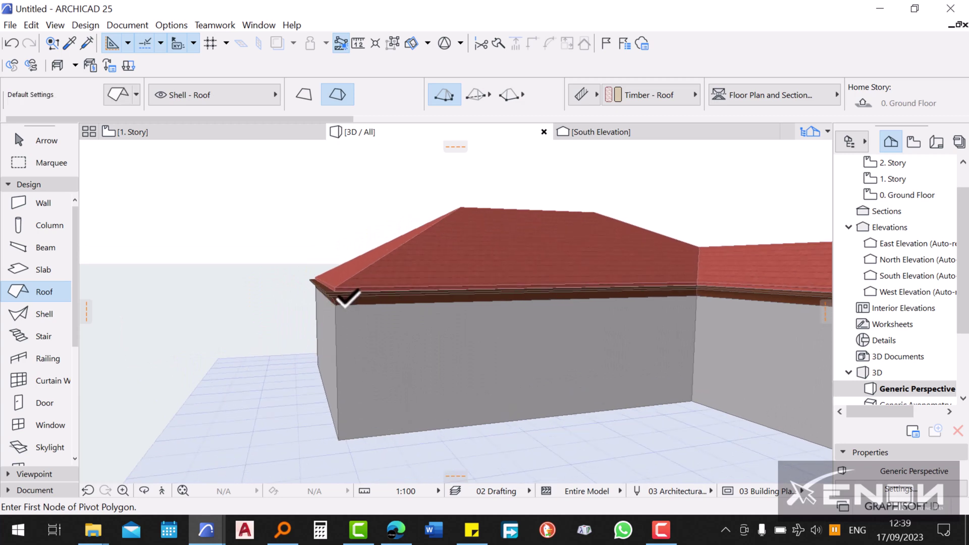
scroll(353, 298, up, 6)
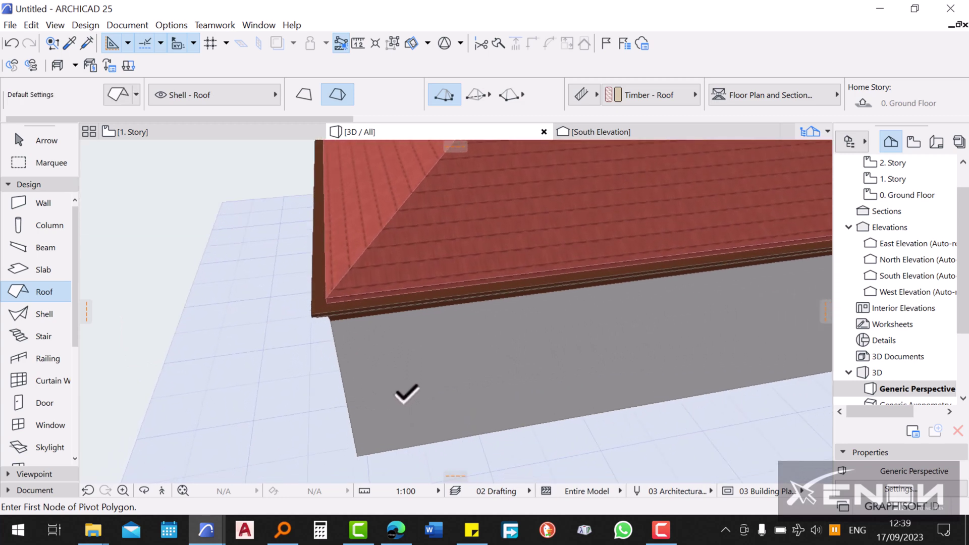
scroll(407, 393, down, 8)
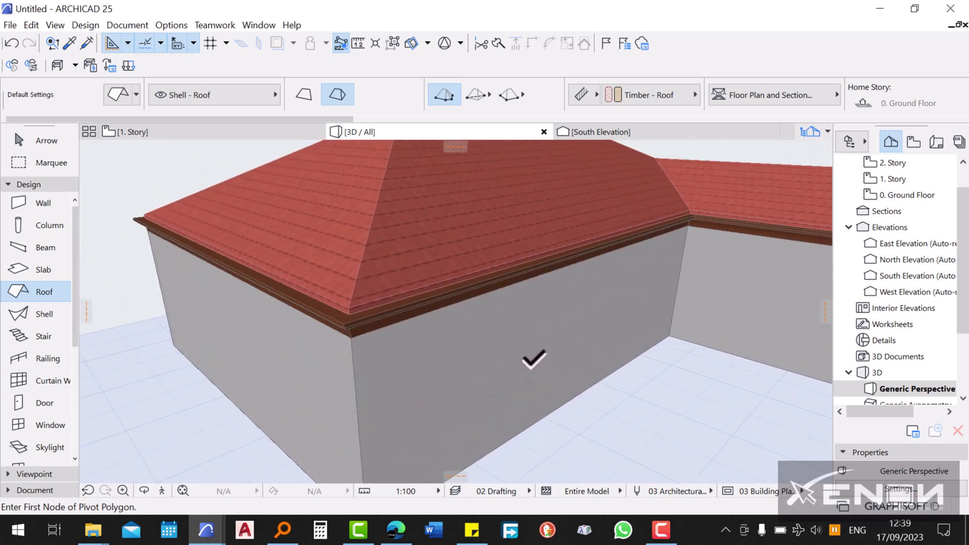
scroll(439, 343, down, 6)
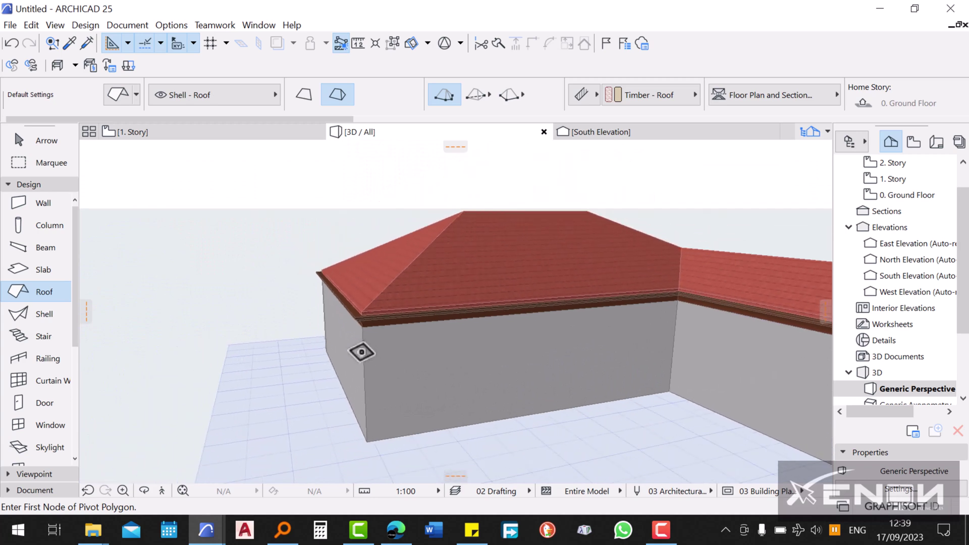
shift+middle_drag(362, 352, 201, 309)
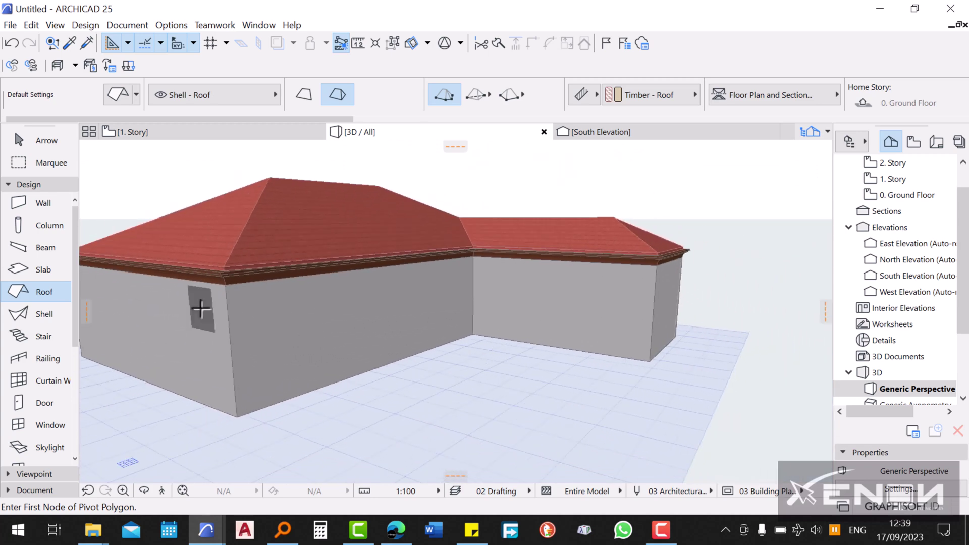
scroll(320, 303, up, 10)
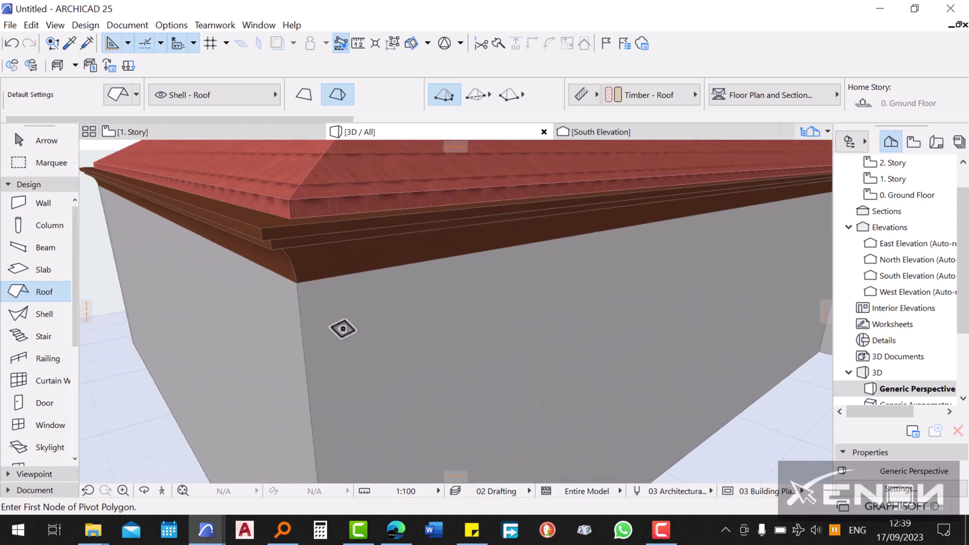
shift+middle_drag(343, 329, 439, 310)
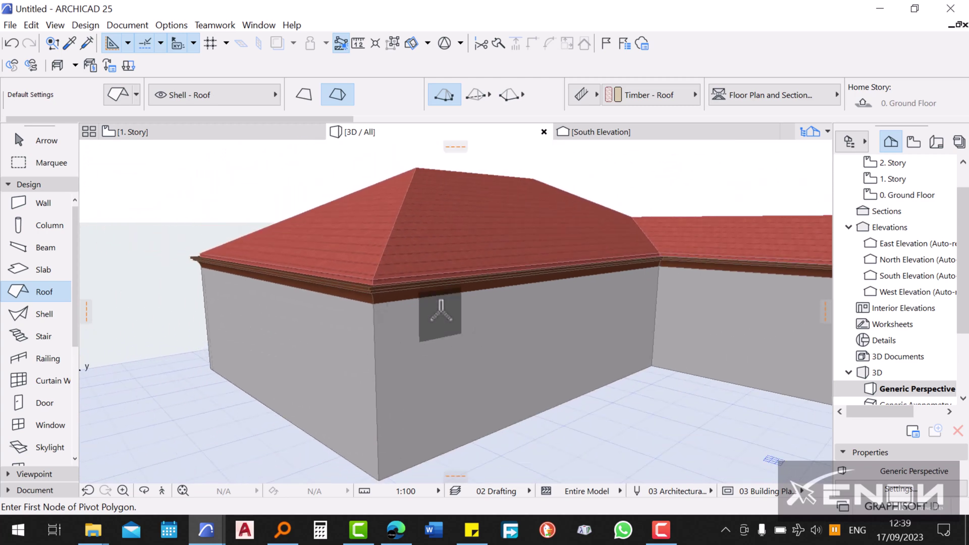